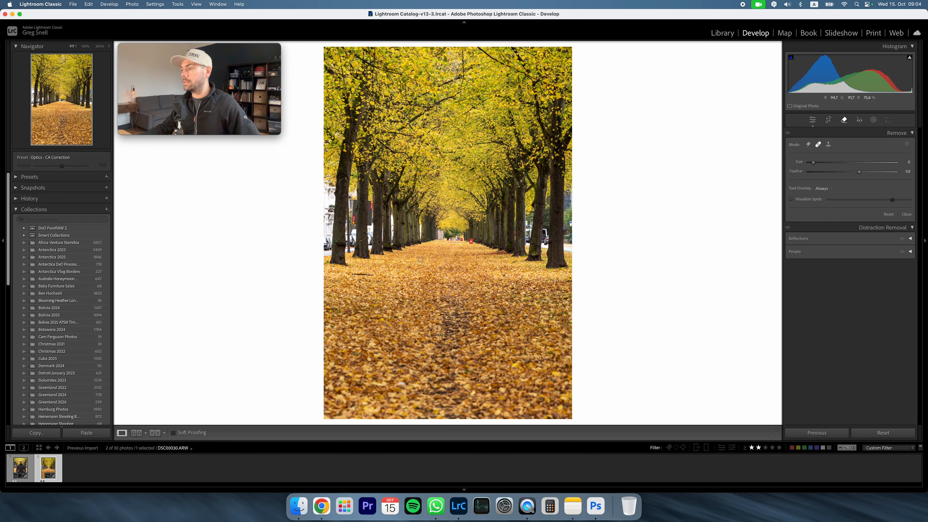
# Step: Remove the dark branch lying on the fallen leaves near the left-hand trees with the Remove tool in Heal mode
pyautogui.click(812, 119)
pyautogui.click(368, 275)
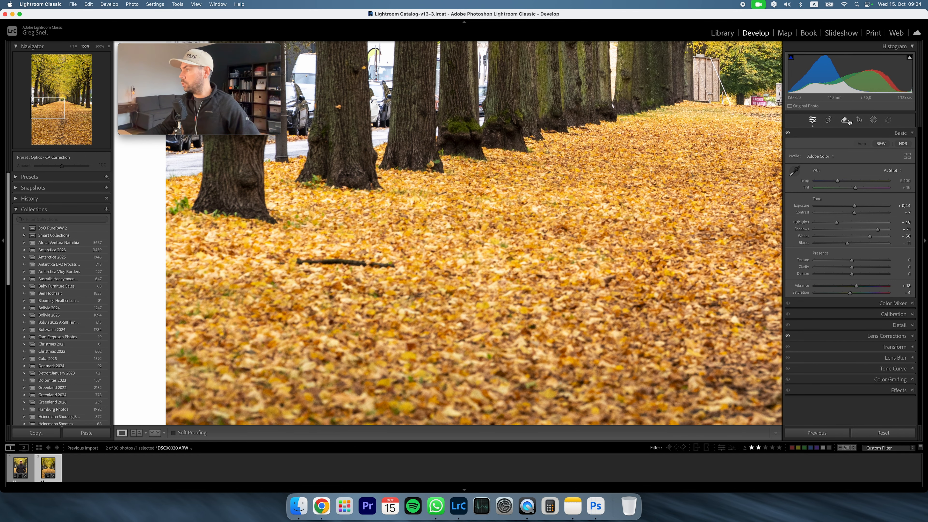
pyautogui.click(847, 121)
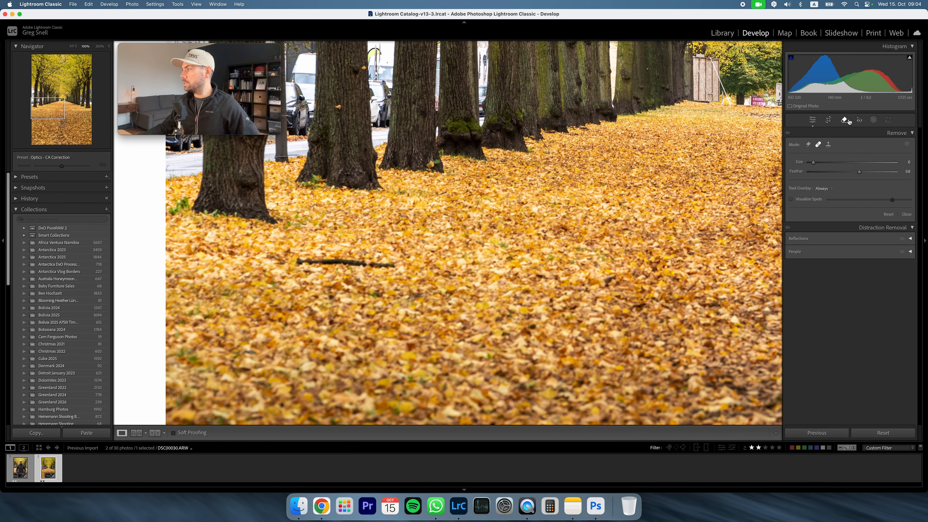
pyautogui.click(809, 144)
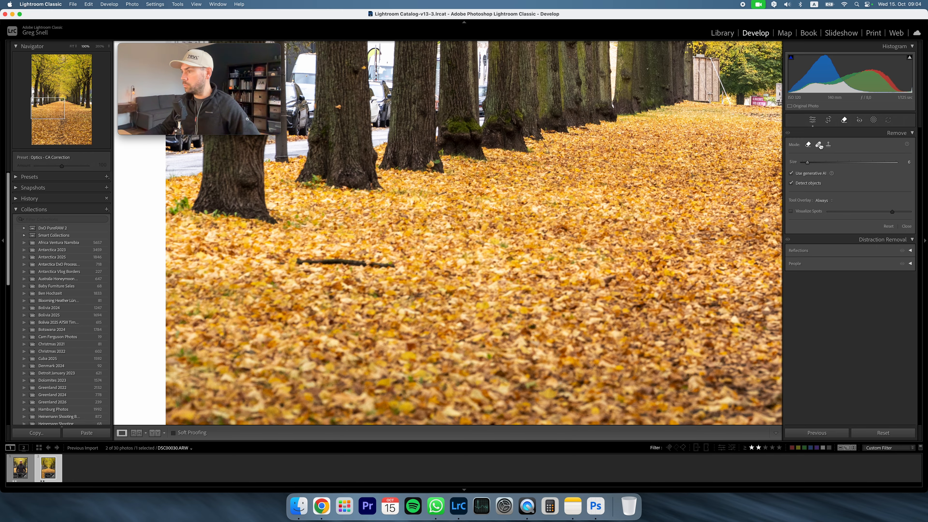
pyautogui.click(819, 146)
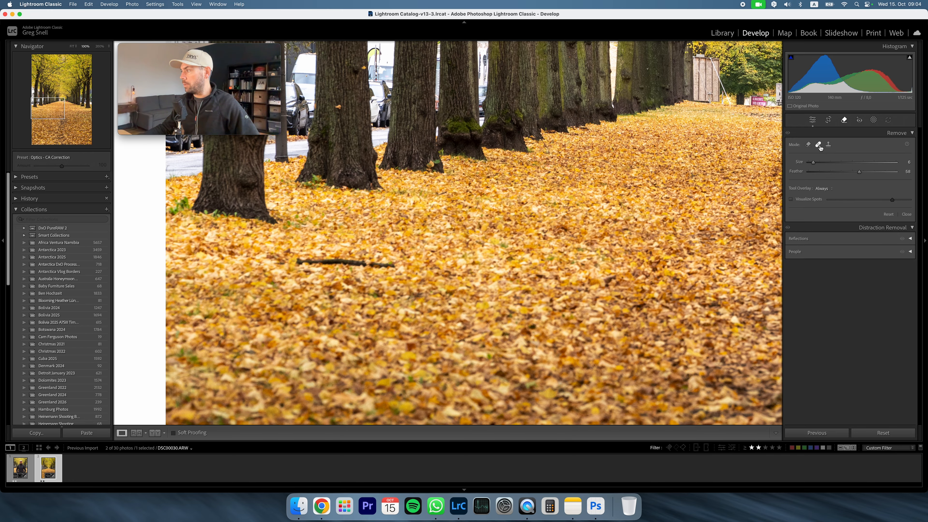
pyautogui.moveTo(317, 261); pyautogui.dragTo(394, 265)
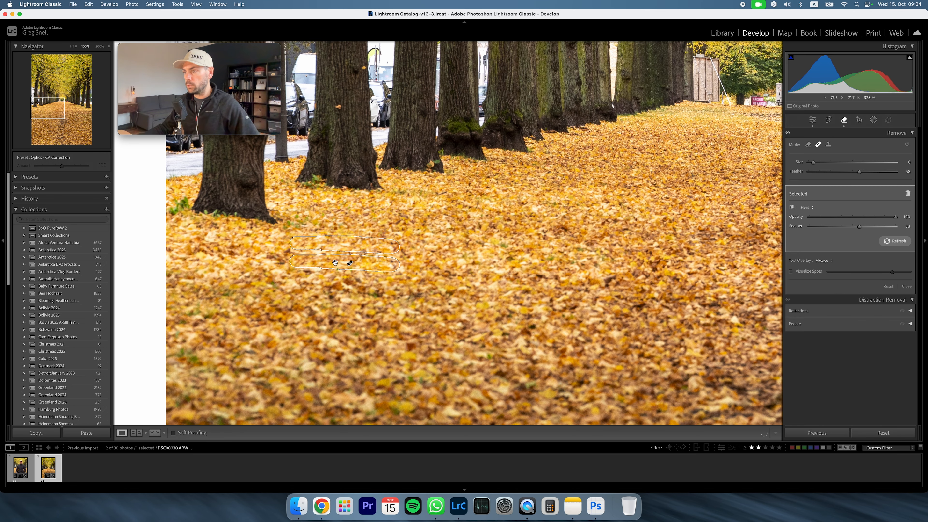
pyautogui.press('q')
pyautogui.click(496, 259)
# Step: Mask the wooden shed, signs and red bins at the far end of the path and remove them with generative AI
pyautogui.click(461, 238)
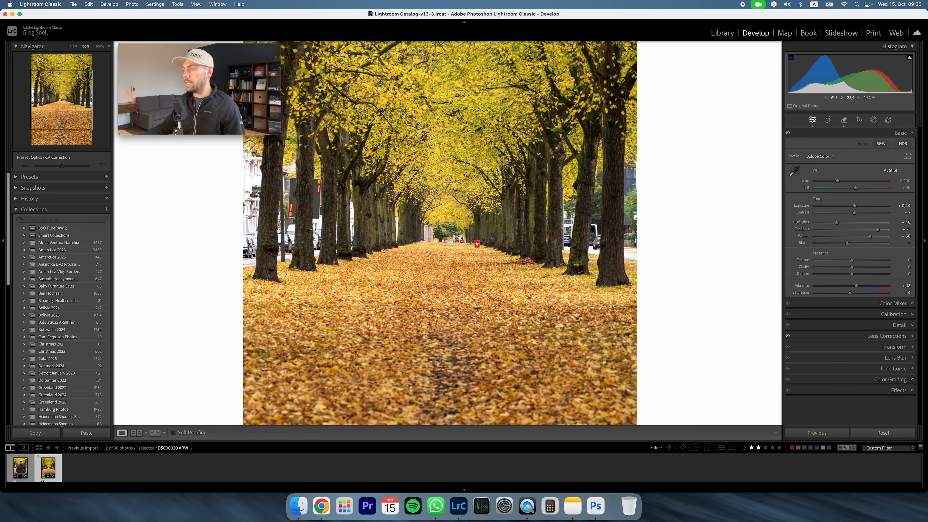
pyautogui.click(842, 123)
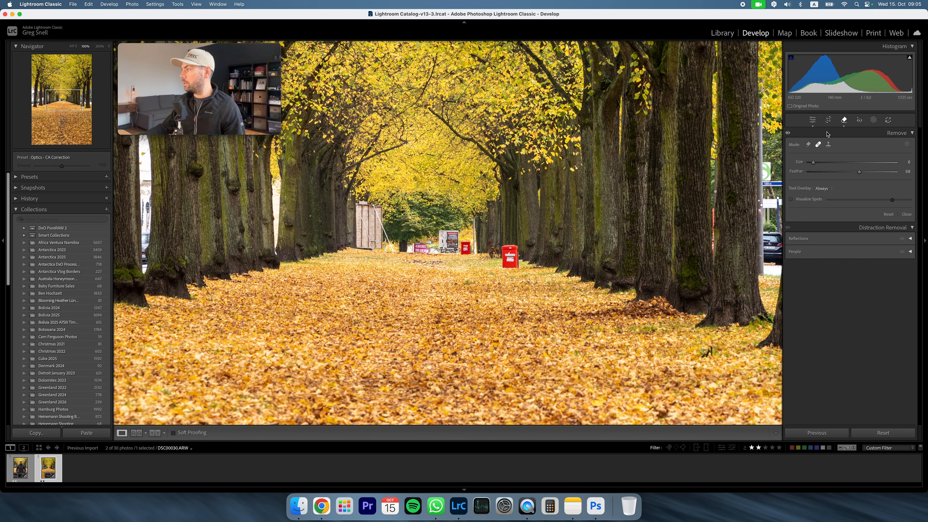
pyautogui.moveTo(363, 247)
pyautogui.mouseDown()
pyautogui.moveTo(362, 199)
pyautogui.moveTo(380, 203)
pyautogui.moveTo(382, 245)
pyautogui.moveTo(365, 250)
pyautogui.mouseUp()
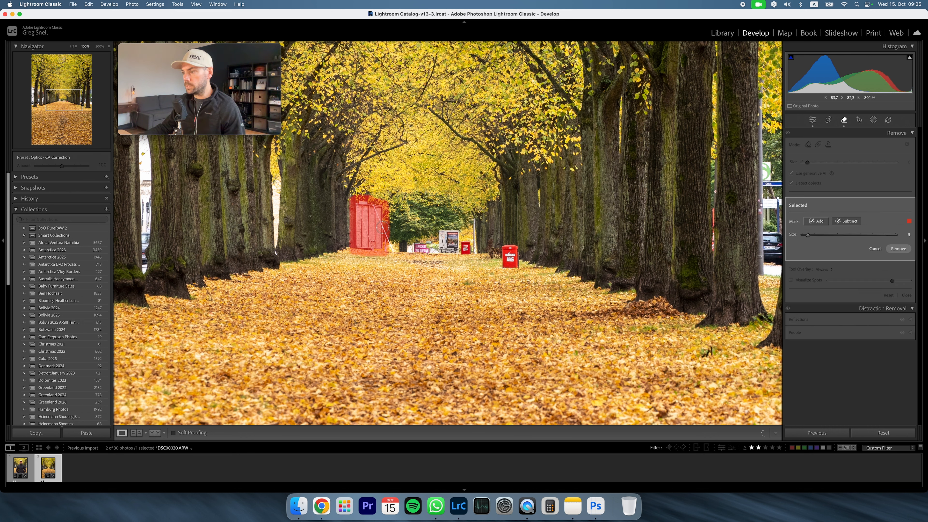
pyautogui.moveTo(424, 249)
pyautogui.mouseDown()
pyautogui.moveTo(411, 244)
pyautogui.moveTo(429, 253)
pyautogui.moveTo(438, 243)
pyautogui.moveTo(435, 256)
pyautogui.moveTo(440, 228)
pyautogui.moveTo(457, 234)
pyautogui.moveTo(445, 247)
pyautogui.moveTo(453, 250)
pyautogui.moveTo(506, 262)
pyautogui.moveTo(513, 248)
pyautogui.moveTo(513, 265)
pyautogui.mouseUp()
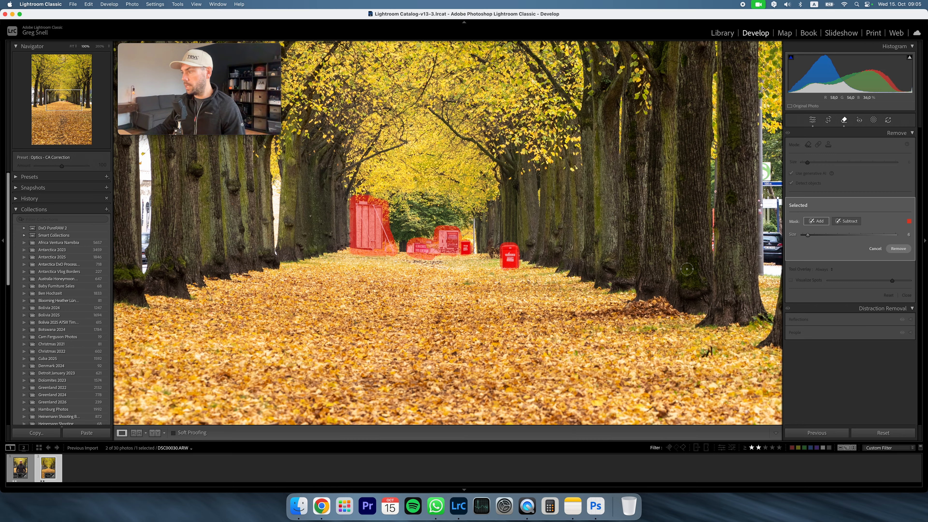
pyautogui.click(898, 249)
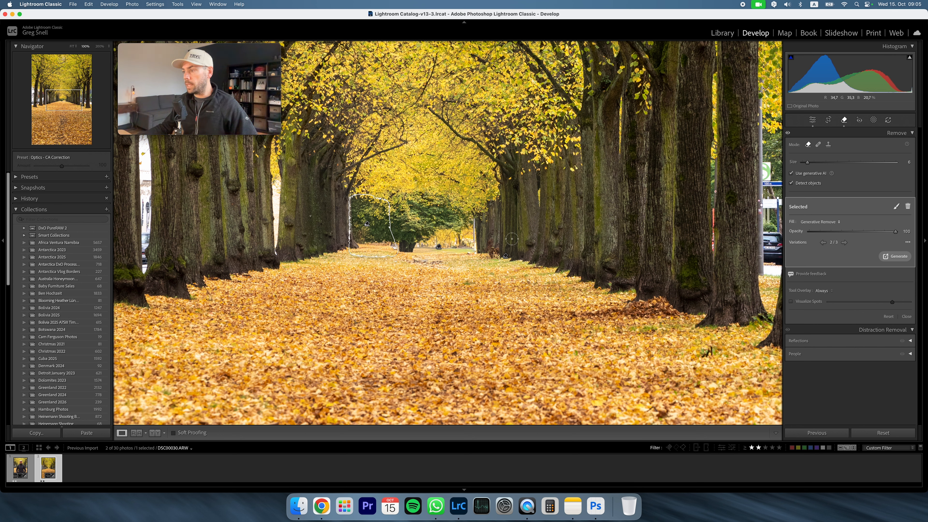
# Step: Compare the generated variations for the removed signs, keep the first one and close the Remove tool
pyautogui.click(438, 247)
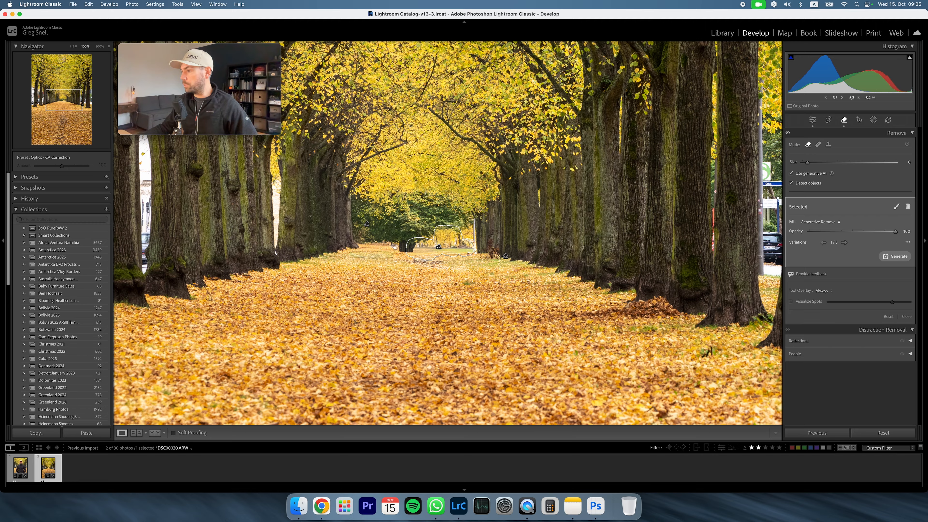
pyautogui.click(843, 242)
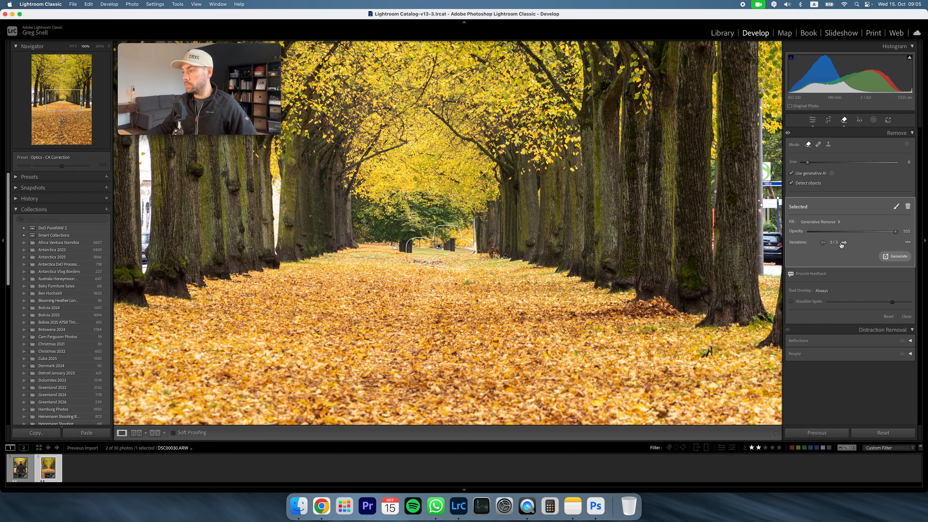
pyautogui.click(822, 242)
pyautogui.click(822, 243)
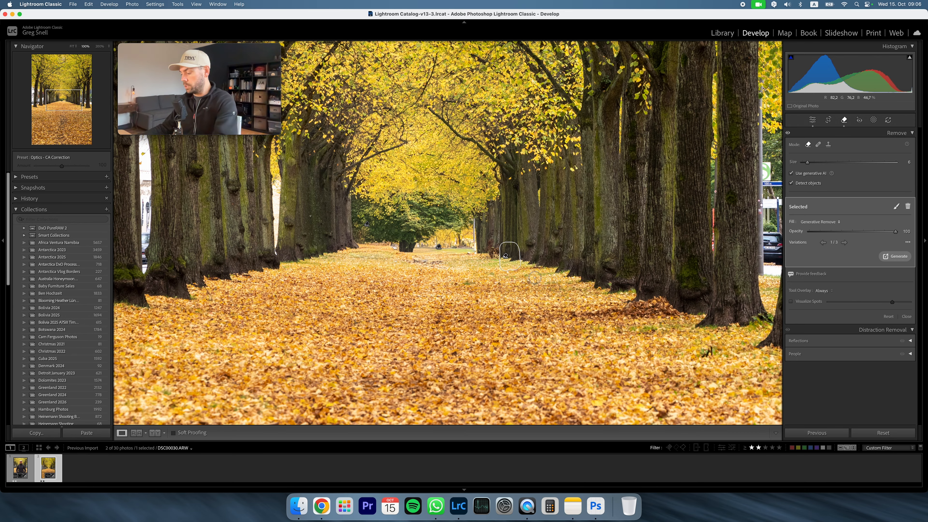
pyautogui.press('q')
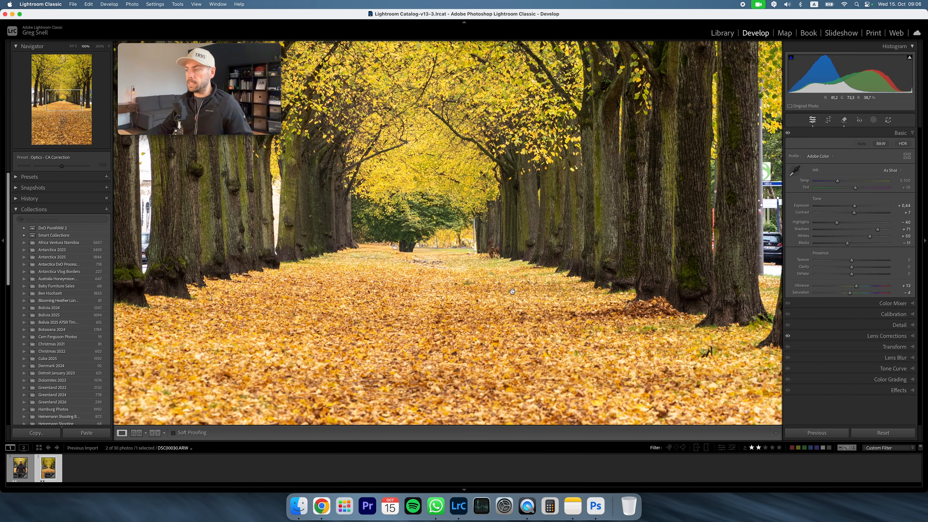
pyautogui.click(511, 291)
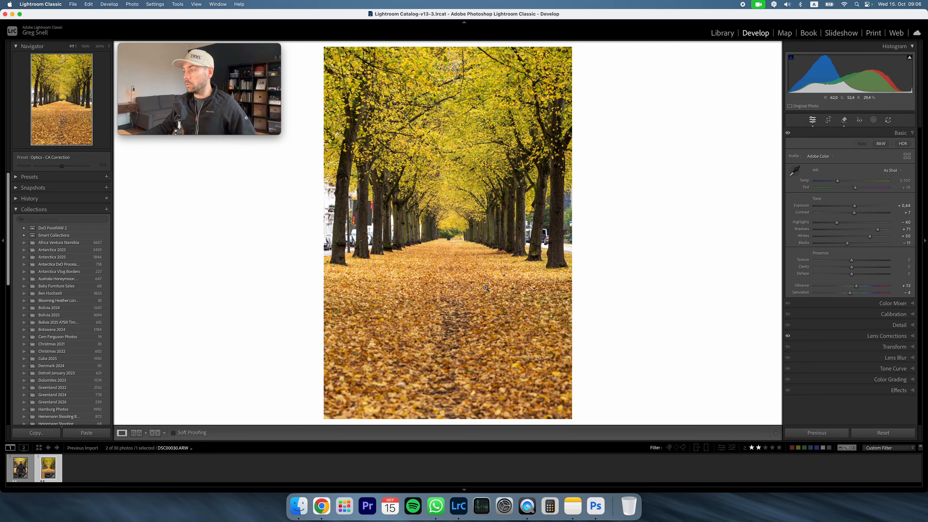
# Step: Open the edited photo in Adobe Photoshop (Beta)
pyautogui.rightClick(59, 470)
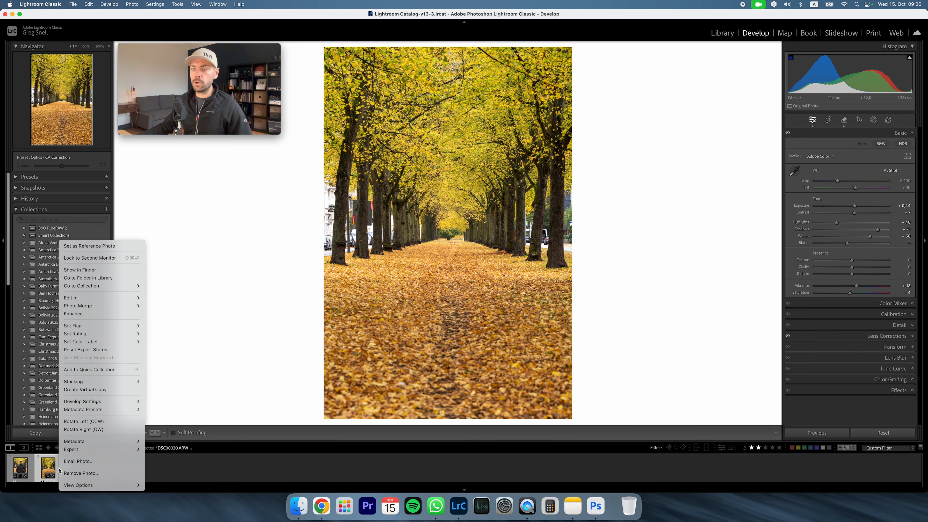
pyautogui.moveTo(89, 299)
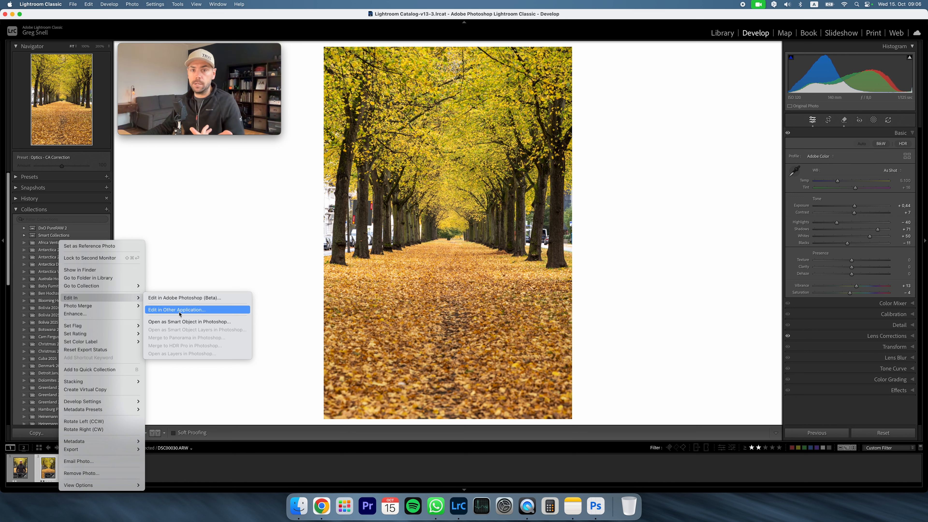
pyautogui.click(183, 298)
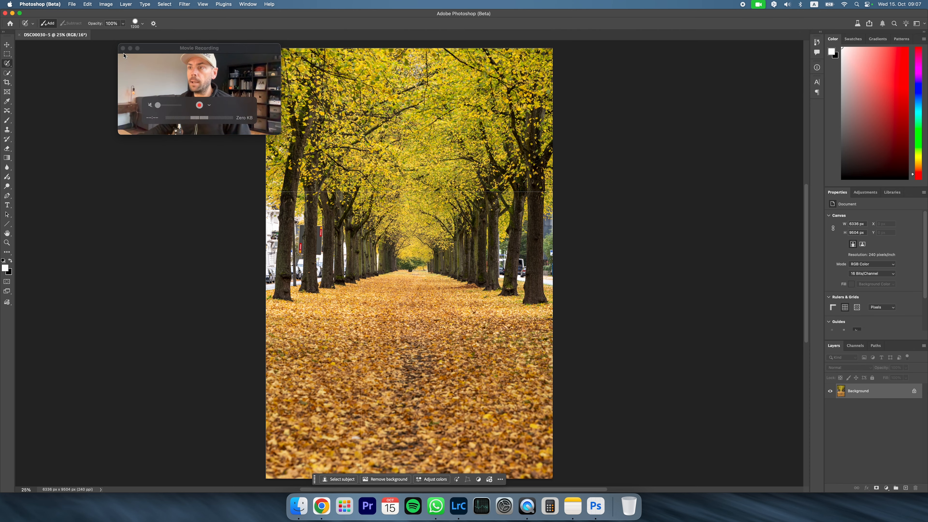
# Step: Set the selection brush hardness to 60% and paint a selection over the far middle of the path
pyautogui.click(143, 24)
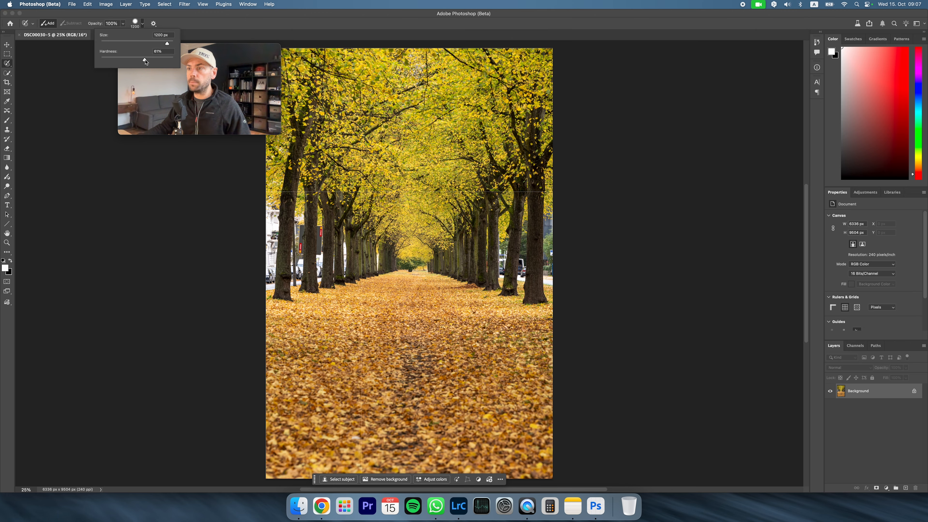
pyautogui.moveTo(144, 61); pyautogui.dragTo(145, 61)
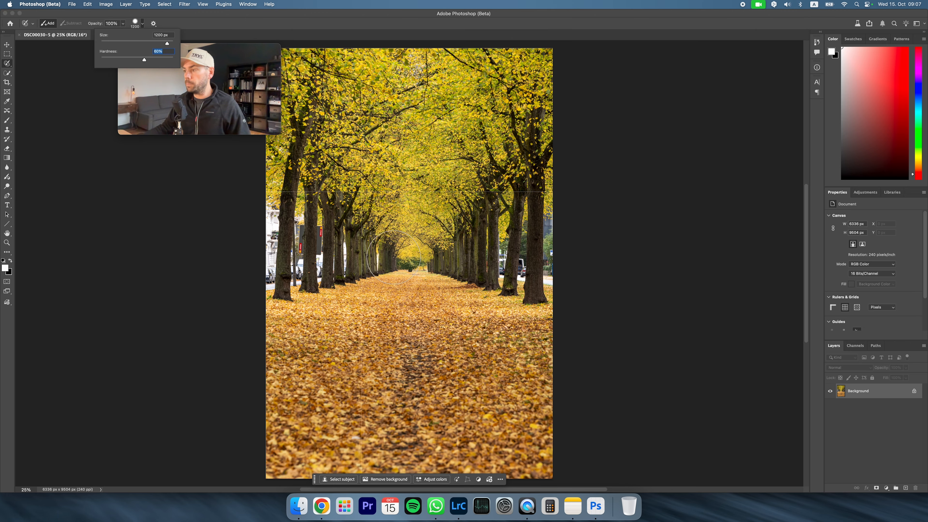
pyautogui.moveTo(418, 255)
pyautogui.mouseDown()
pyautogui.moveTo(376, 286)
pyautogui.moveTo(445, 287)
pyautogui.moveTo(434, 272)
pyautogui.moveTo(404, 265)
pyautogui.moveTo(369, 282)
pyautogui.moveTo(372, 289)
pyautogui.moveTo(444, 292)
pyautogui.mouseUp()
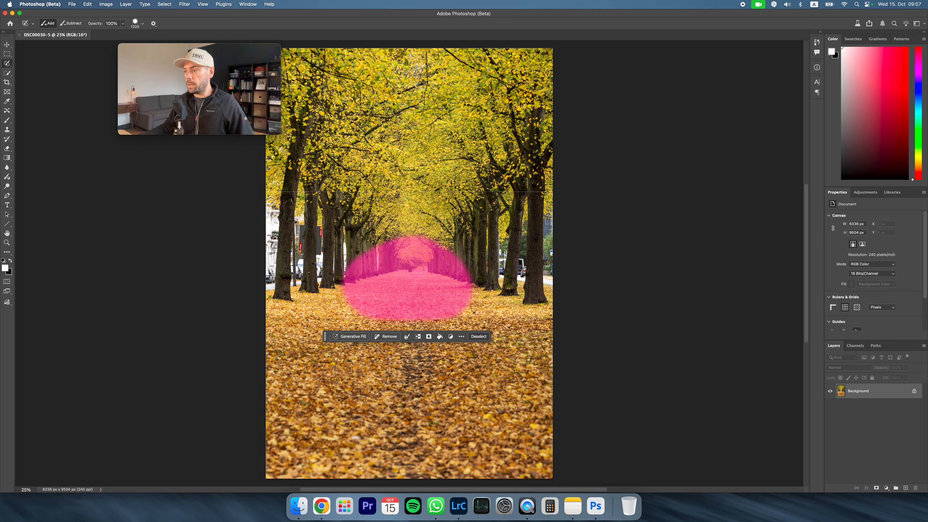
# Step: Enter the Generative Fill prompt "Bike rider crossing the middle of the path. Red bike perfectly sharp not motion blur. Rider wearing a helmet."
pyautogui.click(353, 337)
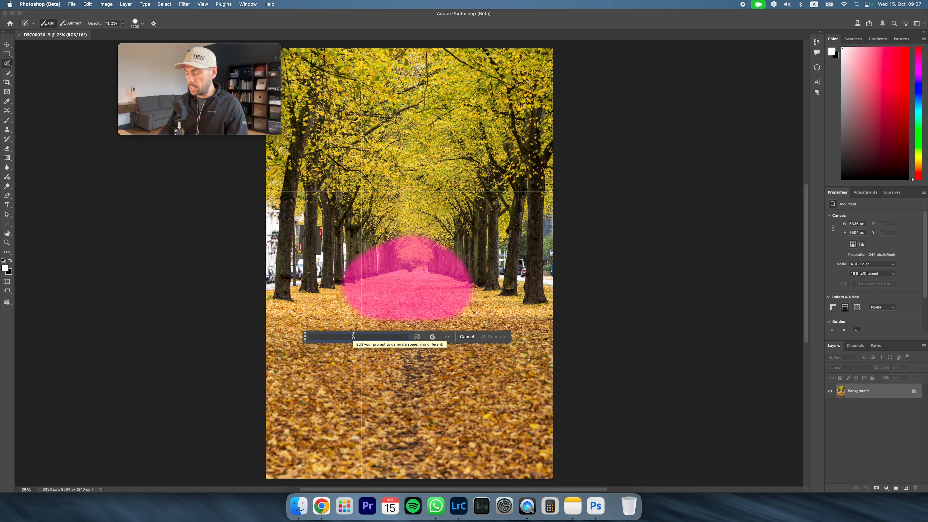
pyautogui.write('Bik')
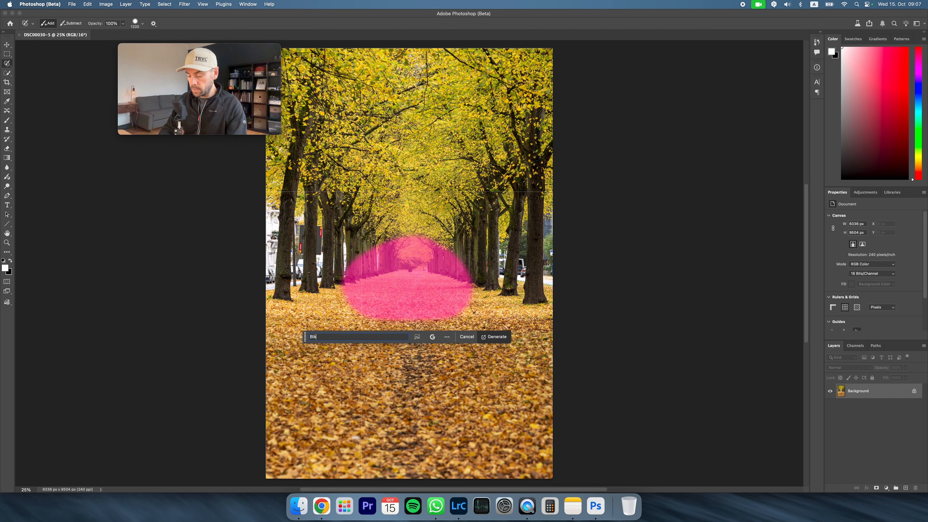
pyautogui.write('e rider crossing the middle of the path. Red bi')
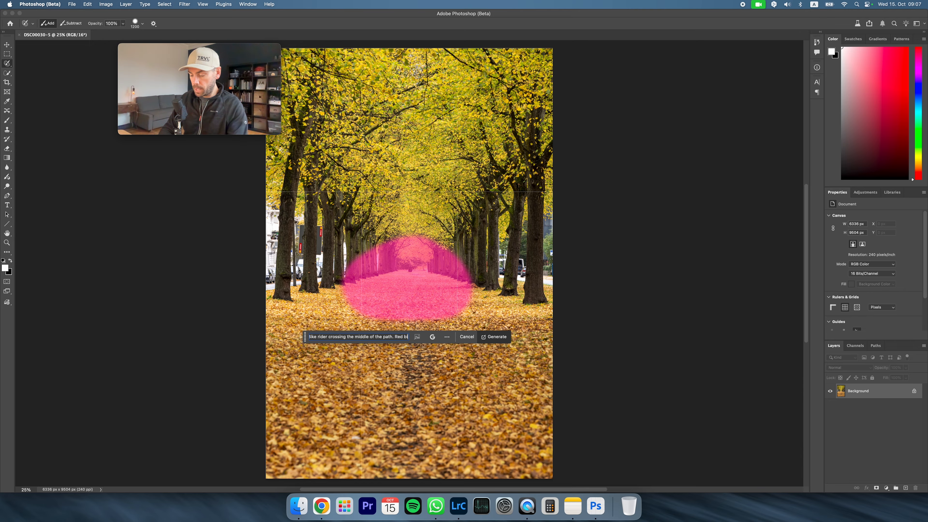
pyautogui.write('ke per')
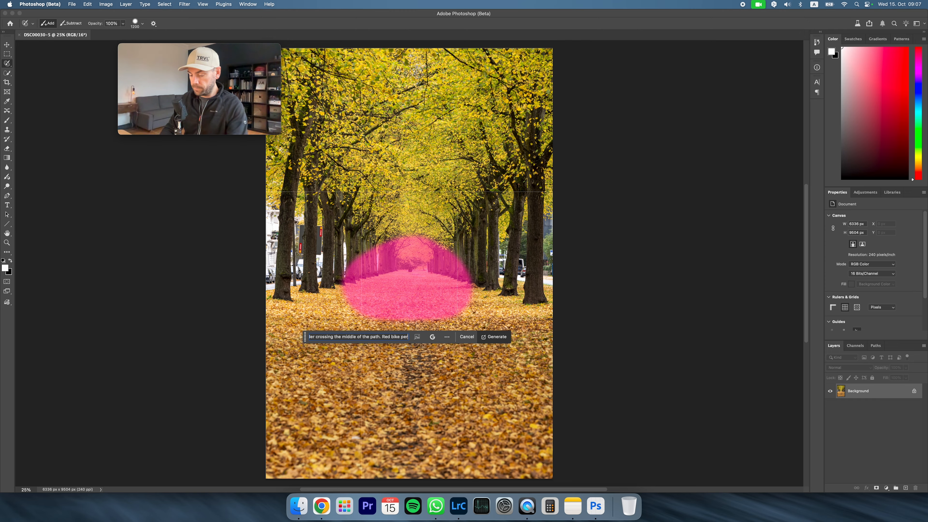
pyautogui.write('fectly sha')
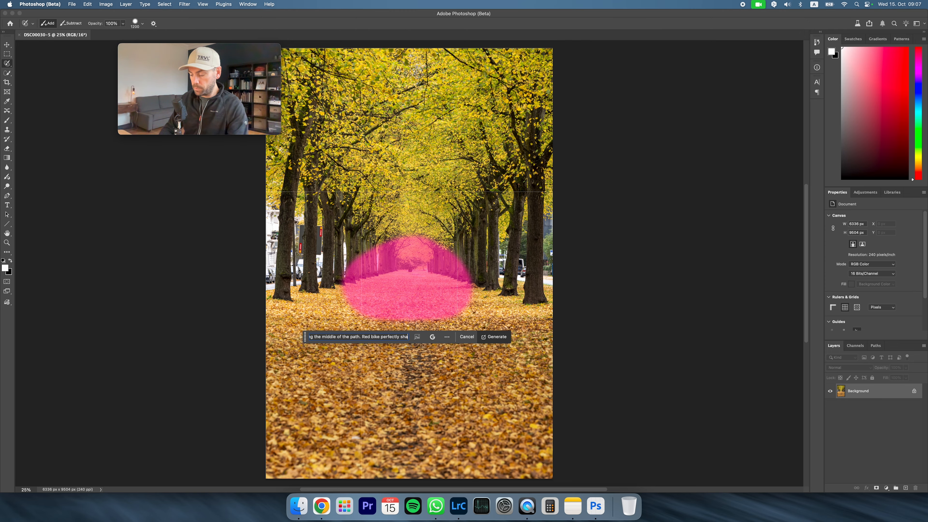
pyautogui.write('rp not m')
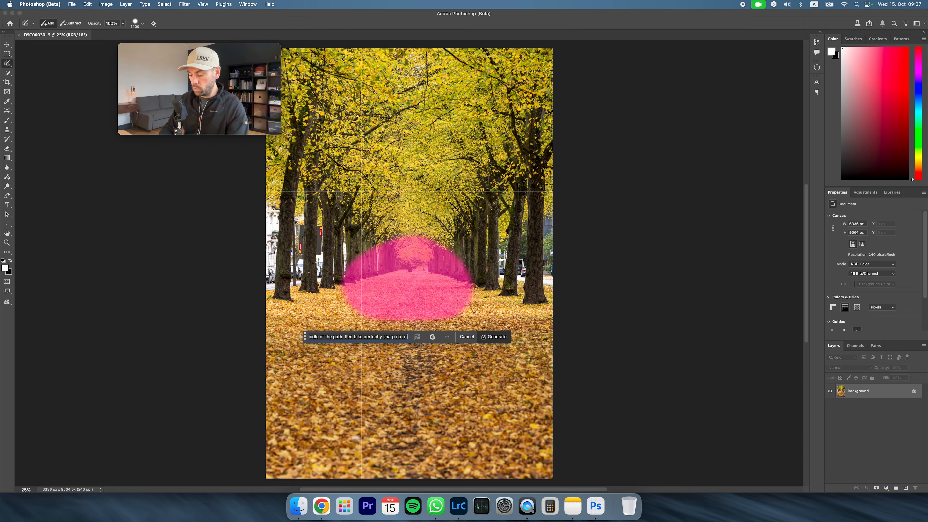
pyautogui.write('otion blu')
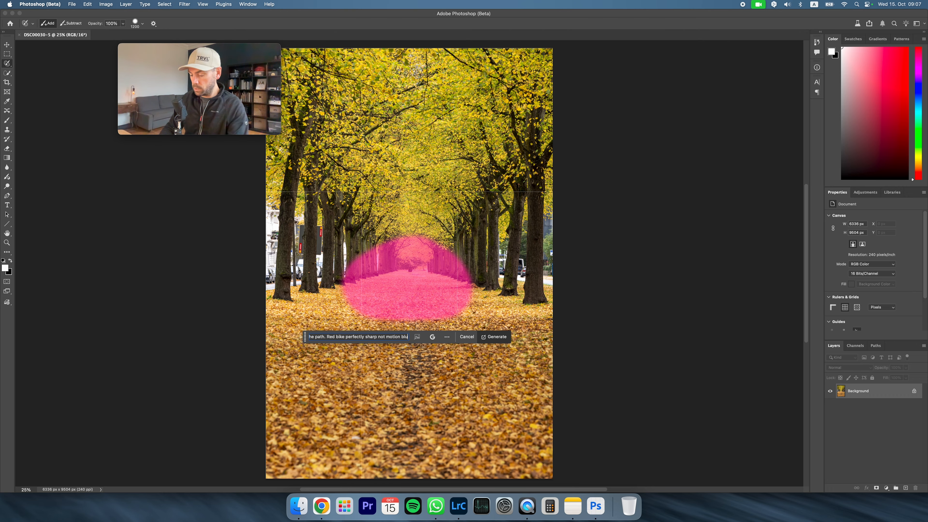
pyautogui.write('r. Rider wearin')
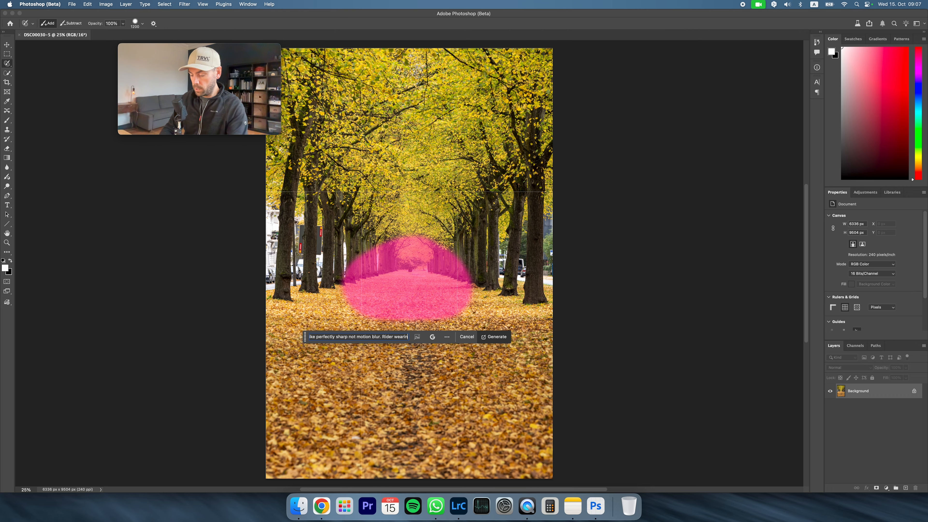
pyautogui.write('et.')
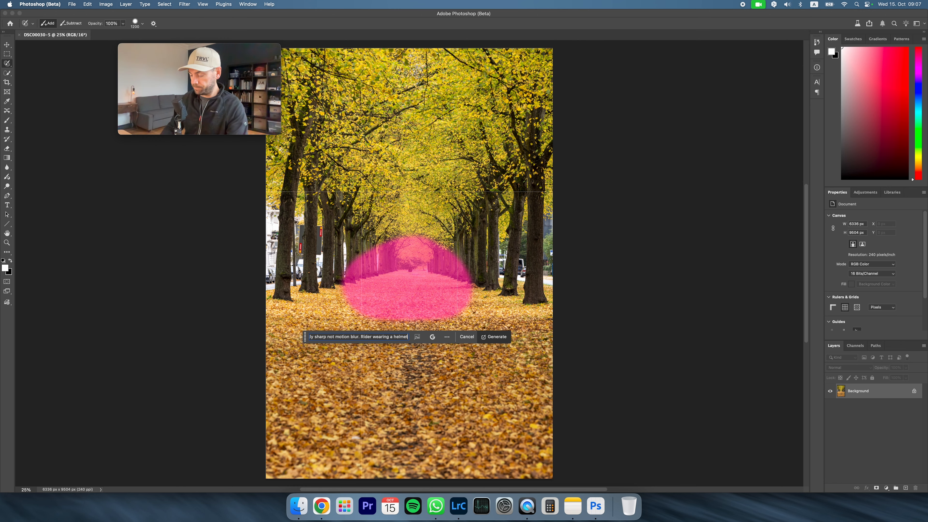
# Step: Choose the Gemini 2.5 (Nano Banana) model and generate the bike rider in the selected area
pyautogui.click(432, 337)
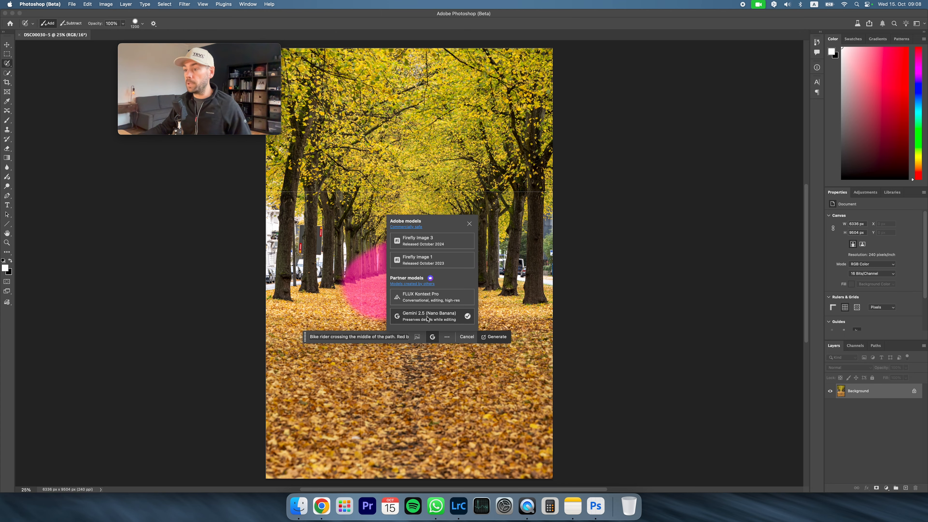
pyautogui.click(427, 319)
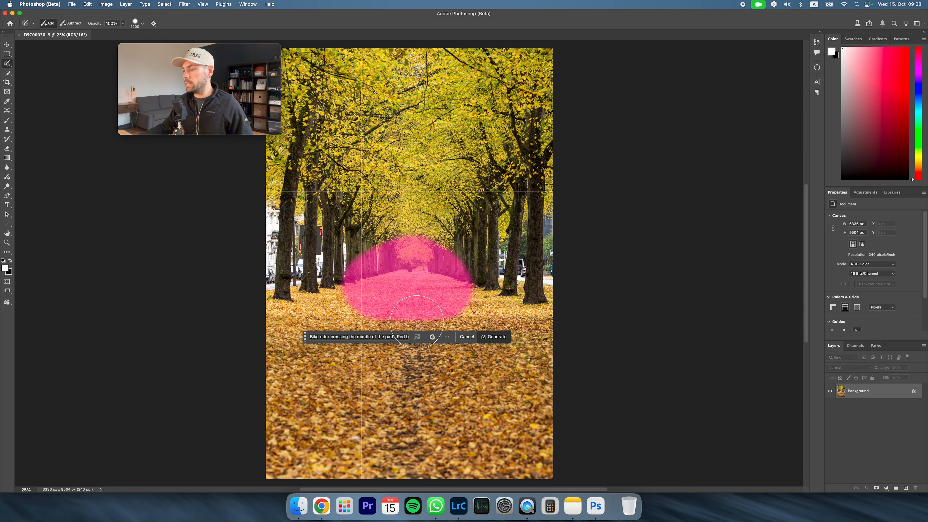
pyautogui.click(497, 337)
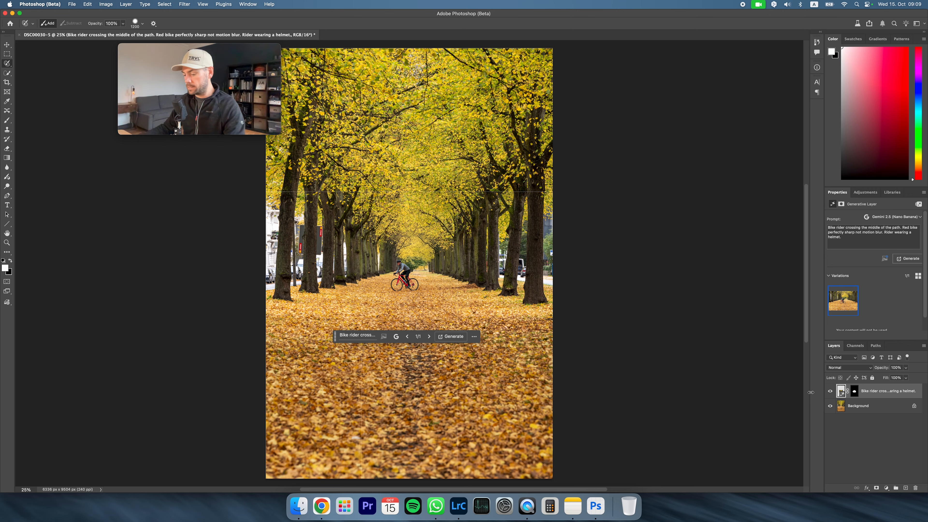
# Step: Scale the generated bike rider layer up proportionally to about 115.7% and reposition the rider on the path
pyautogui.press('super+t')
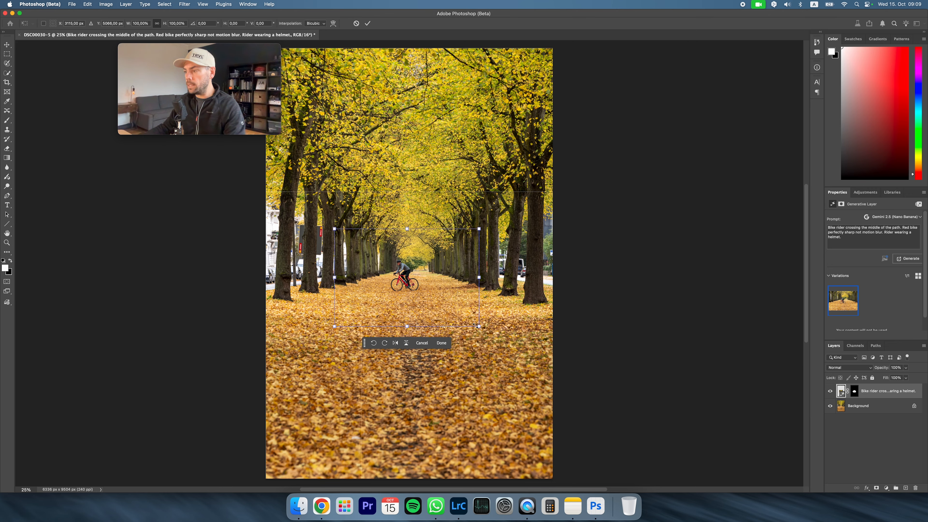
pyautogui.moveTo(479, 326); pyautogui.dragTo(497, 353)
pyautogui.moveTo(442, 304); pyautogui.dragTo(441, 298)
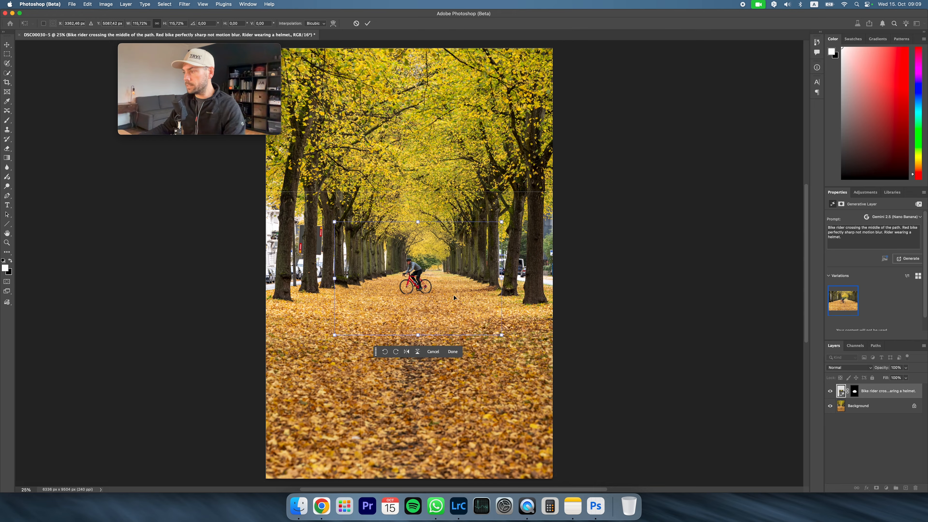
pyautogui.press('Return')
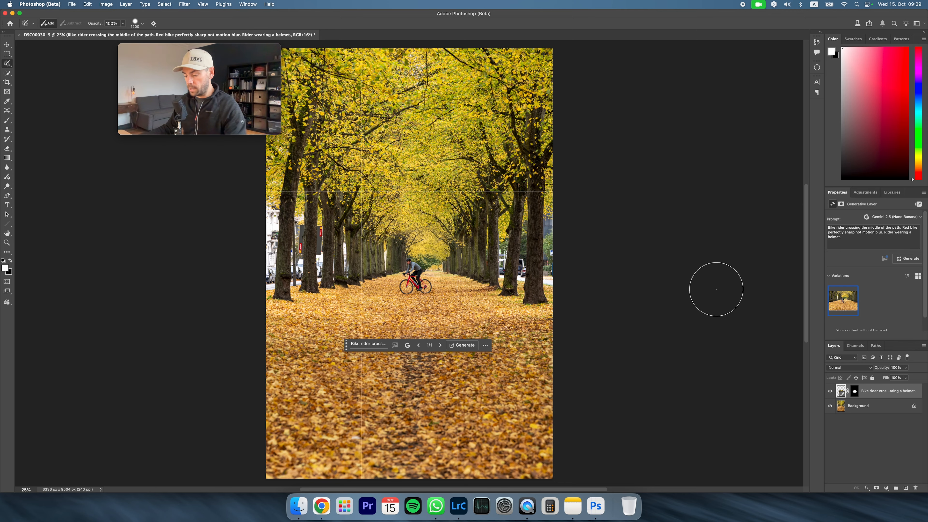
# Step: Refine the bike rider layer's mask with a black brush so only the area close around the rider is kept
pyautogui.press('b')
pyautogui.click(854, 390)
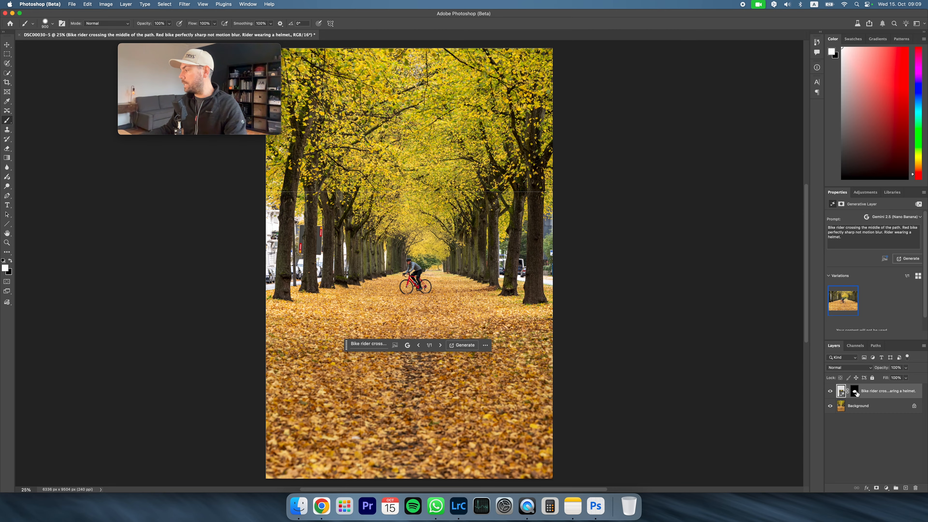
pyautogui.press('x')
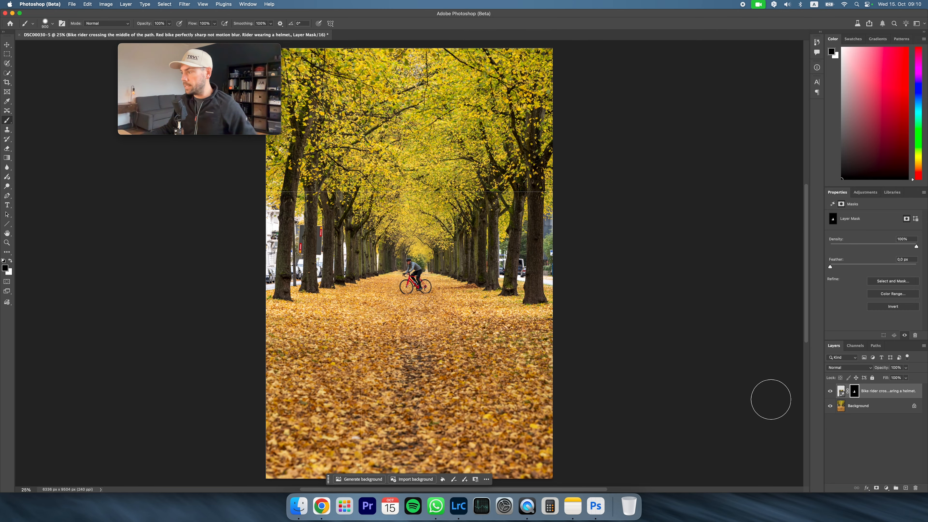
# Step: Hide the bike rider layer and, on the Background layer, brush a wide selection over the middle of the leaf-covered path
pyautogui.click(829, 391)
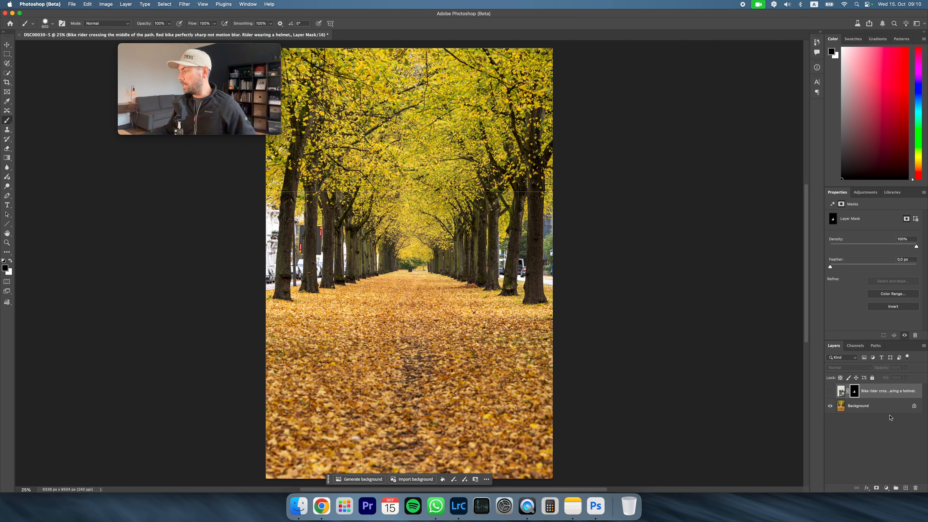
pyautogui.click(881, 406)
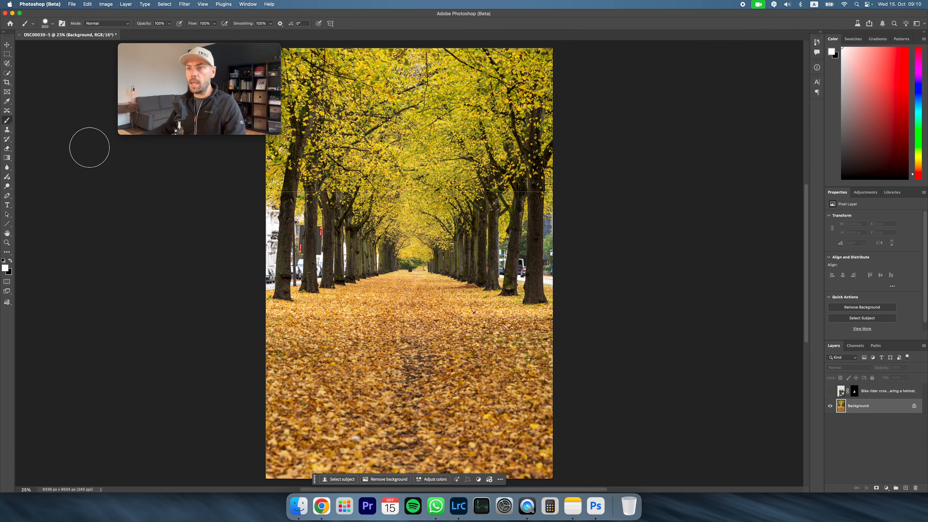
pyautogui.click(8, 65)
pyautogui.rightClick(8, 66)
pyautogui.click(33, 63)
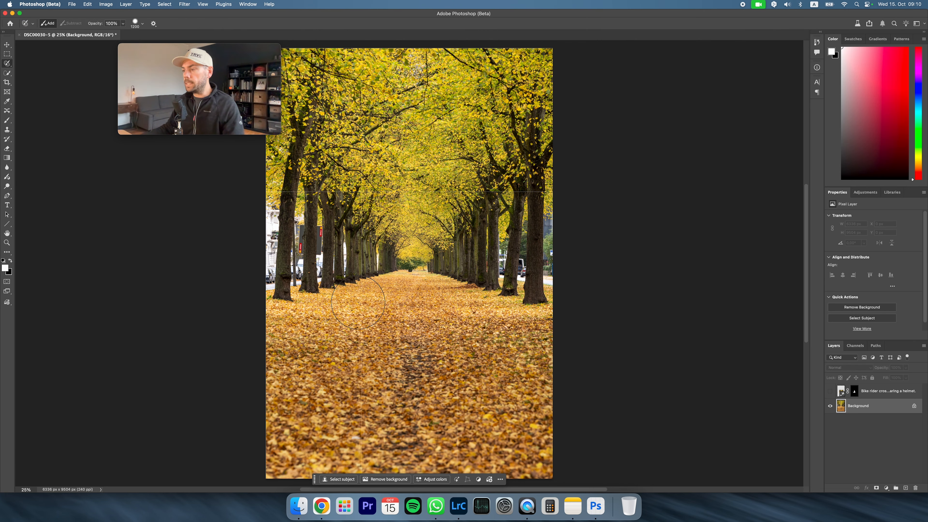
pyautogui.moveTo(339, 315)
pyautogui.mouseDown()
pyautogui.moveTo(404, 281)
pyautogui.moveTo(475, 314)
pyautogui.moveTo(449, 329)
pyautogui.moveTo(321, 327)
pyautogui.moveTo(420, 339)
pyautogui.moveTo(497, 335)
pyautogui.moveTo(474, 319)
pyautogui.moveTo(351, 309)
pyautogui.moveTo(324, 322)
pyautogui.mouseUp()
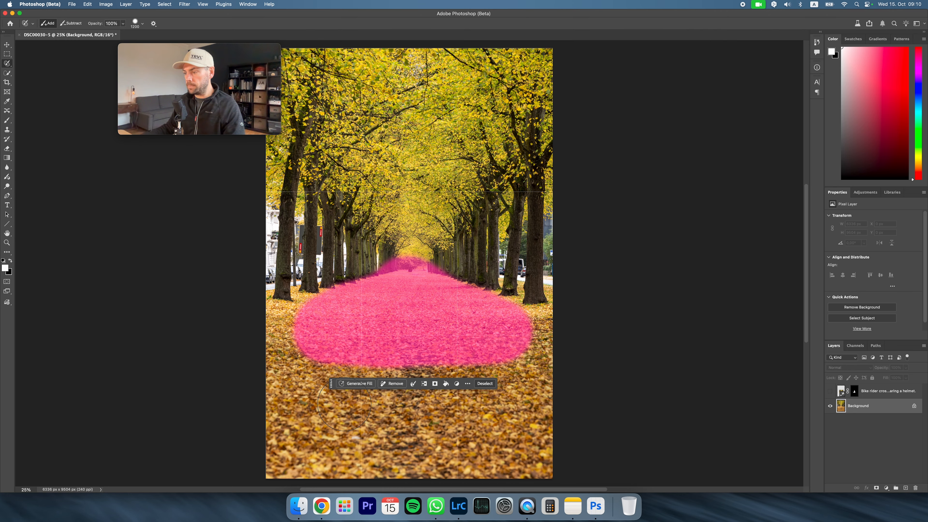
# Step: Start a Generative Fill prompt reading "Kids playing in the middle of the path with a soccer ball and playing"
pyautogui.click(347, 384)
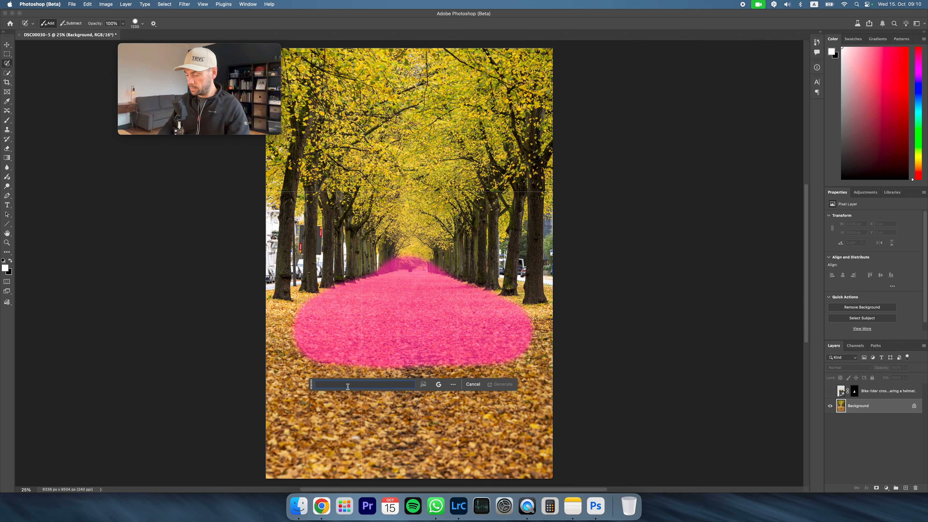
pyautogui.write('Kids playing ')
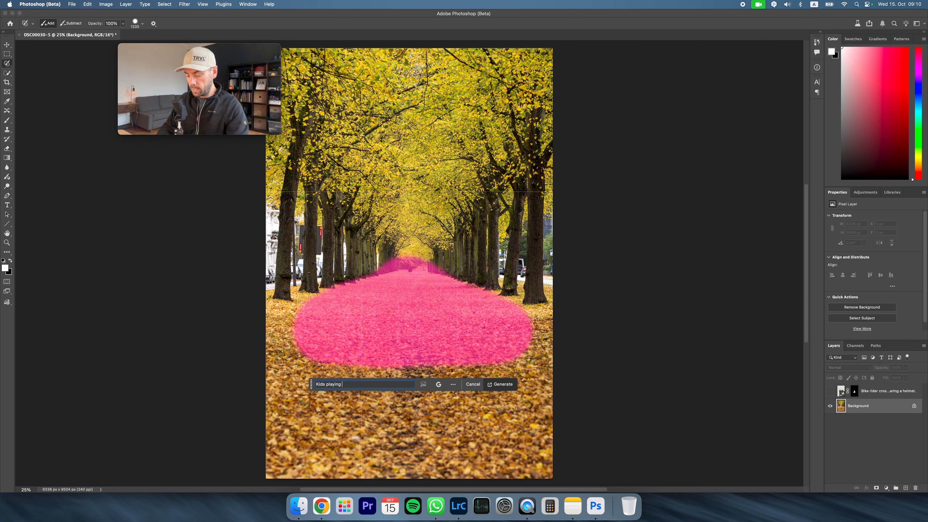
pyautogui.write('in the mid')
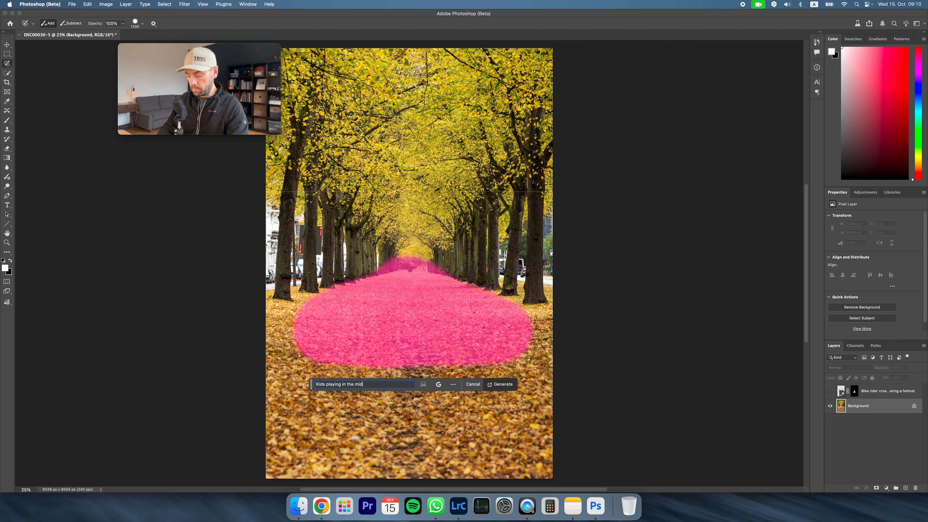
pyautogui.write('dle of the')
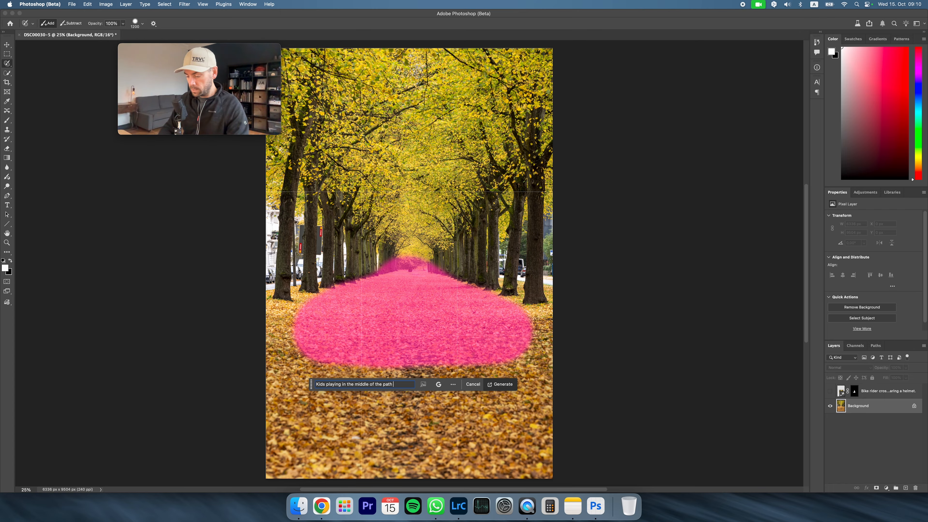
pyautogui.write('path with a soccer bal')
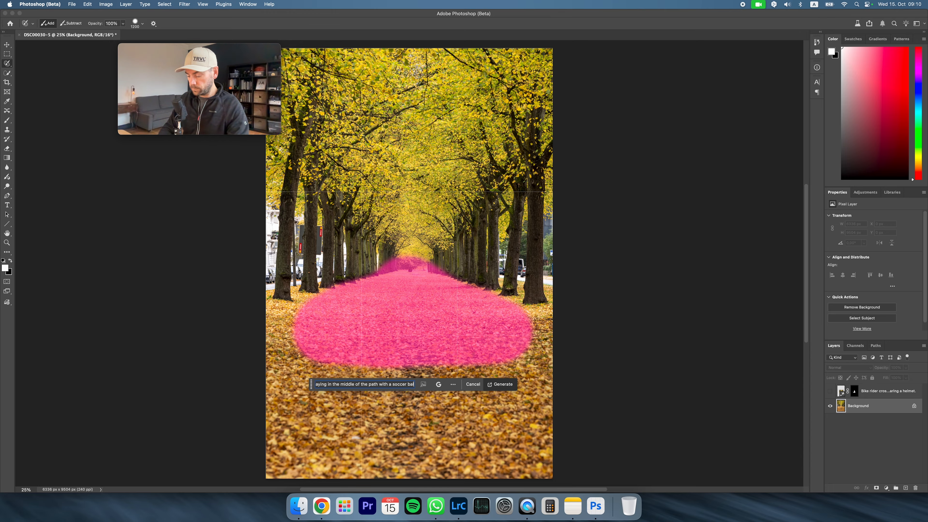
pyautogui.write('l and playing ')
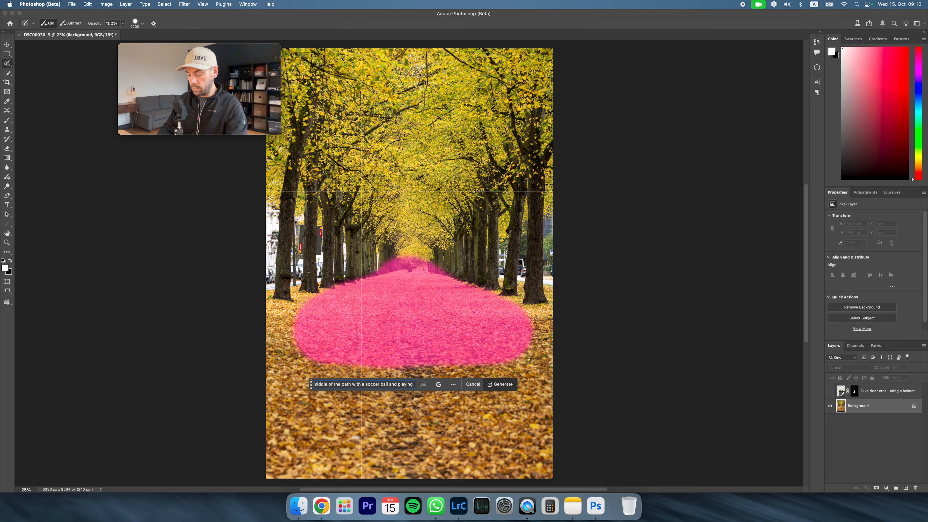
# Step: Finish the prompt with "with a pile of leaves. Having fun and laughing in autumn weather attire." and generate with Gemini 2.5 (Nano Banana)
pyautogui.write('with a pi')
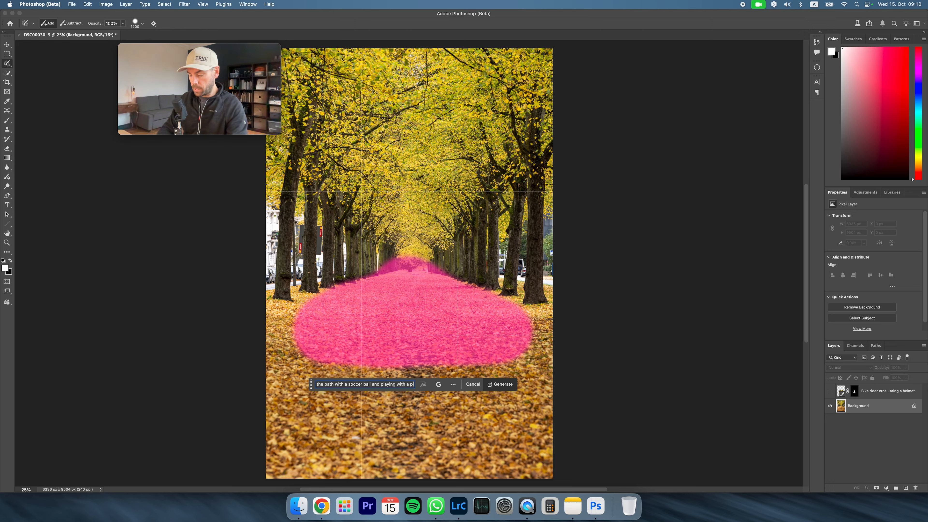
pyautogui.write('le of le')
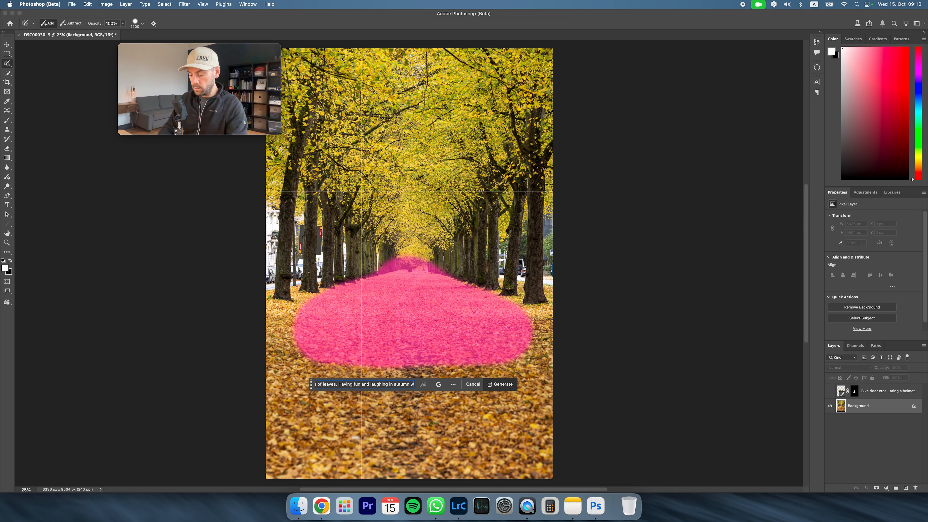
pyautogui.write('ather gear')
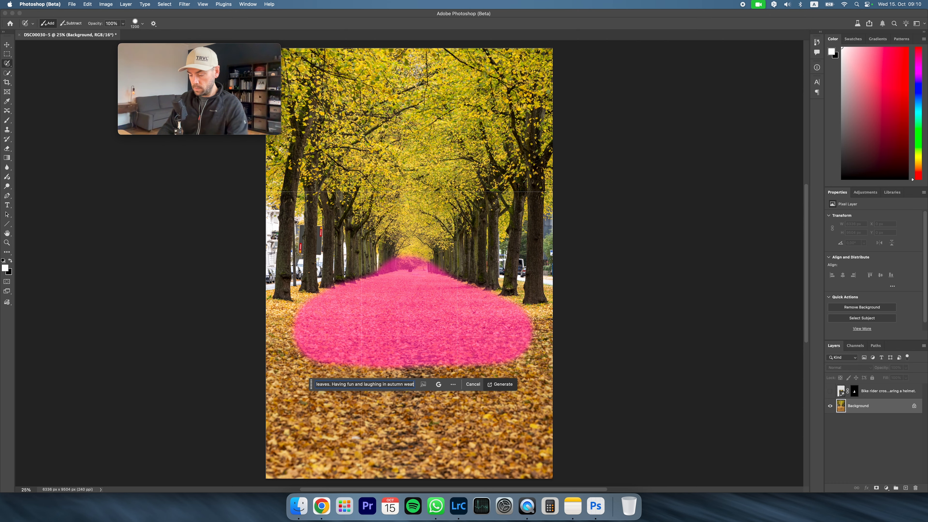
pyautogui.press('BackSpace')
pyautogui.press('BackSpace')
pyautogui.press('BackSpace')
pyautogui.press('BackSpace')
pyautogui.write('ay')
pyautogui.press('BackSpace')
pyautogui.write('ttire.')
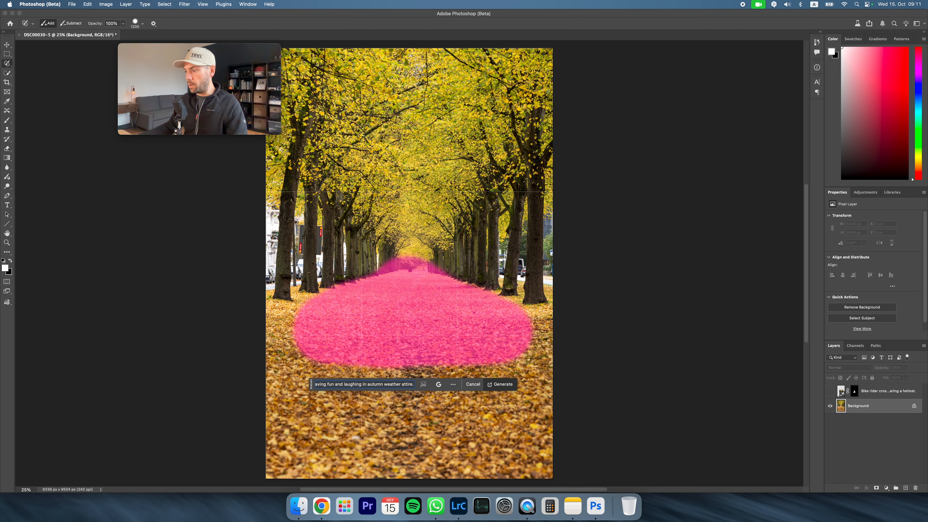
pyautogui.click(439, 384)
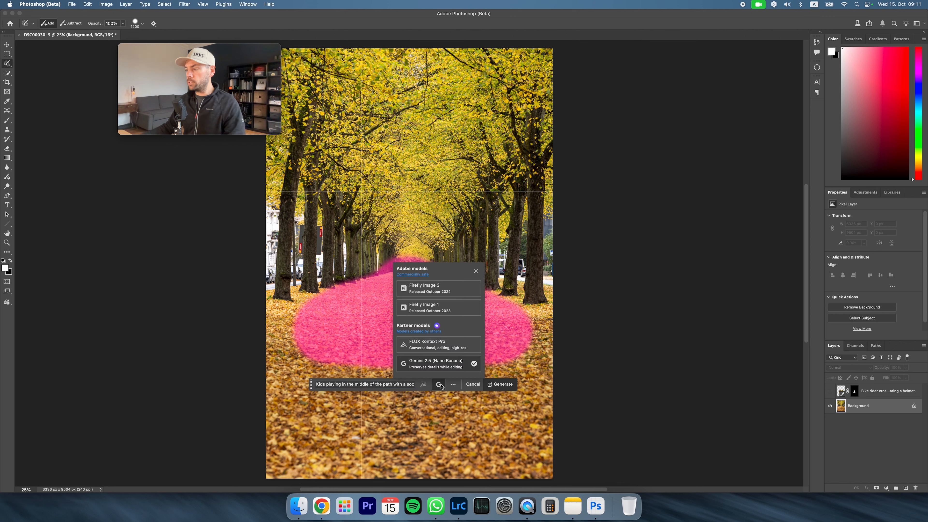
pyautogui.click(503, 384)
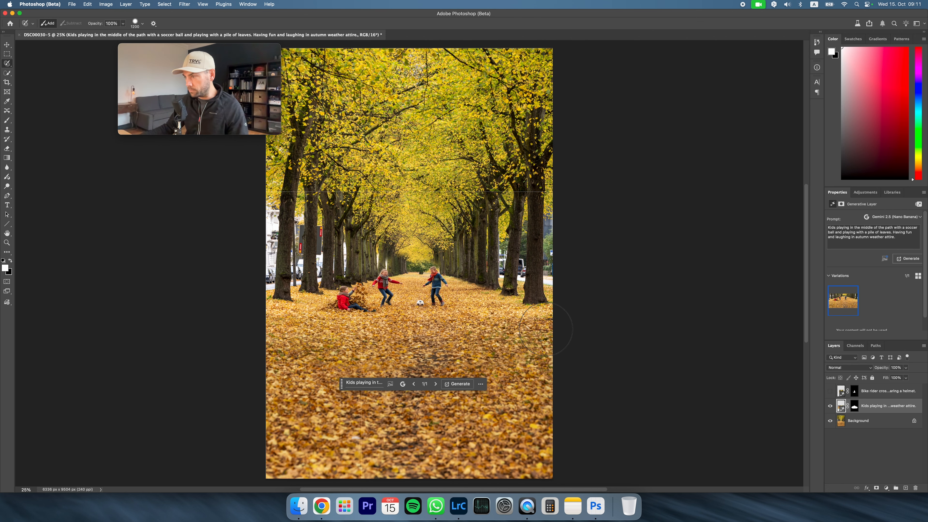
# Step: Inspect the generated children, soccer ball and leaf pile up close, ending with the whole image in view
pyautogui.click(7, 242)
pyautogui.click(352, 293)
pyautogui.click(383, 295)
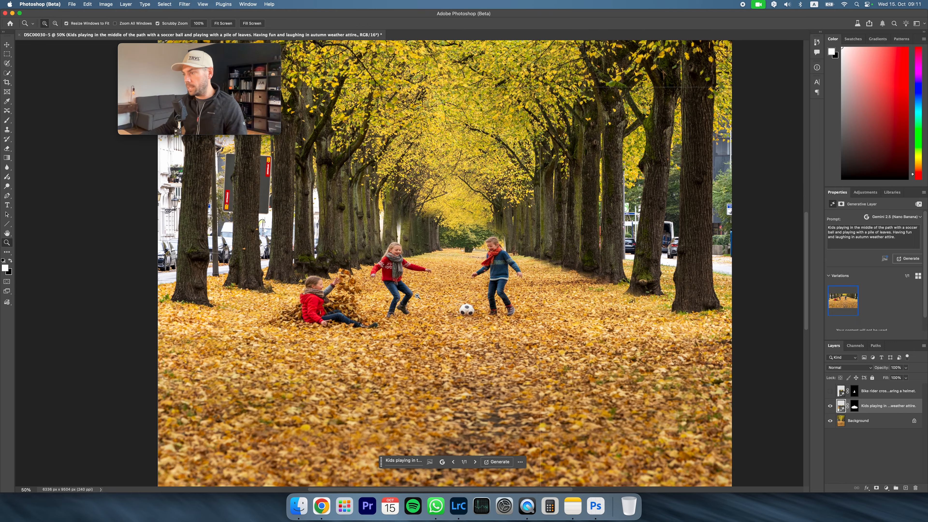
pyautogui.click(417, 297)
pyautogui.click(397, 289)
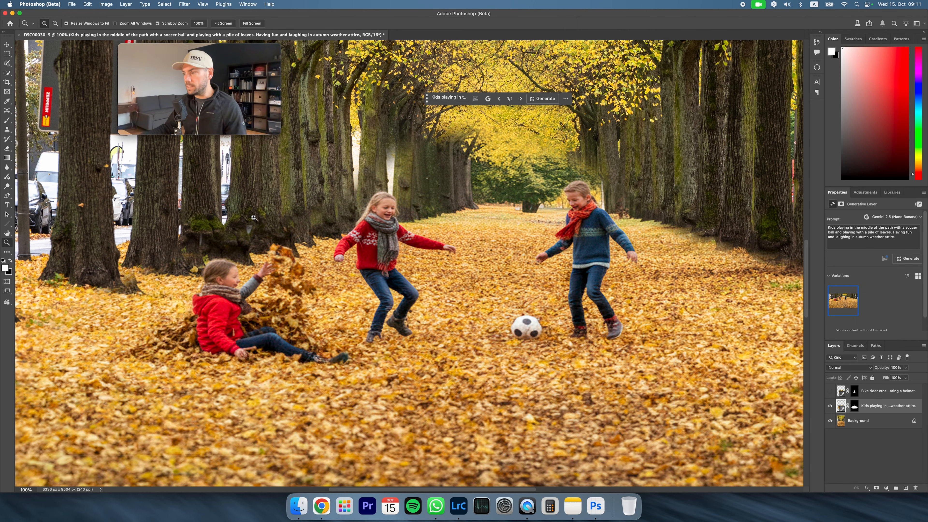
pyautogui.click(386, 217)
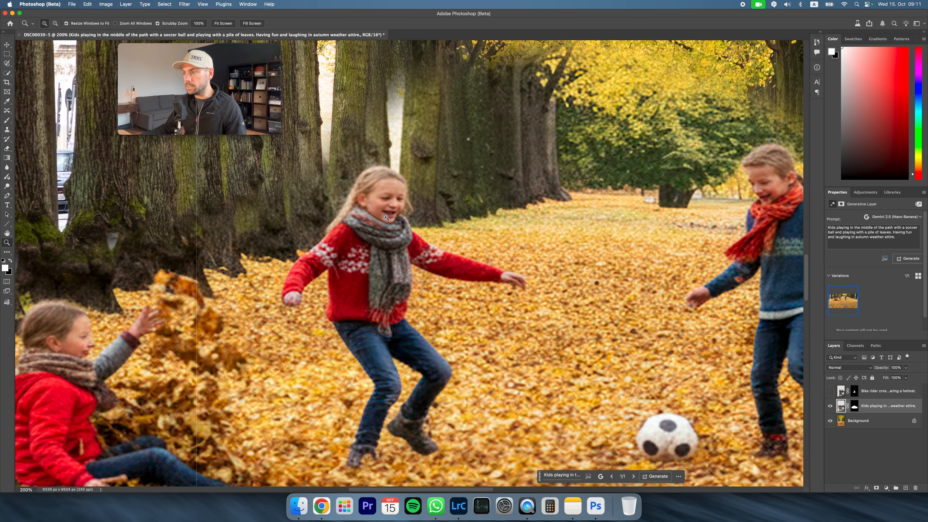
pyautogui.keyDown('alt'); pyautogui.click(283, 286); pyautogui.keyUp('alt')
pyautogui.keyDown('alt'); pyautogui.click(283, 286); pyautogui.keyUp('alt')
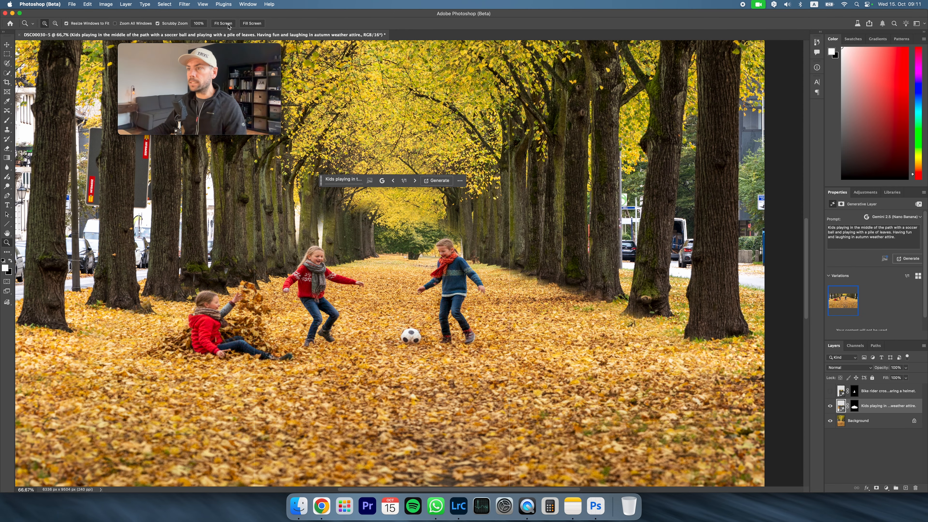
pyautogui.press('super+0')
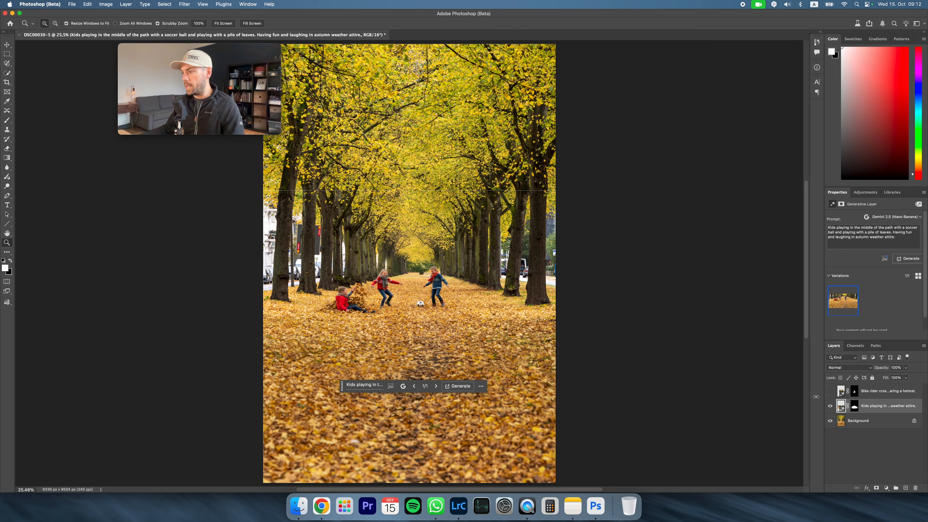
# Step: Compare the bike rider and playing kids versions by toggling the visibility of their layers
pyautogui.click(830, 406)
pyautogui.click(829, 390)
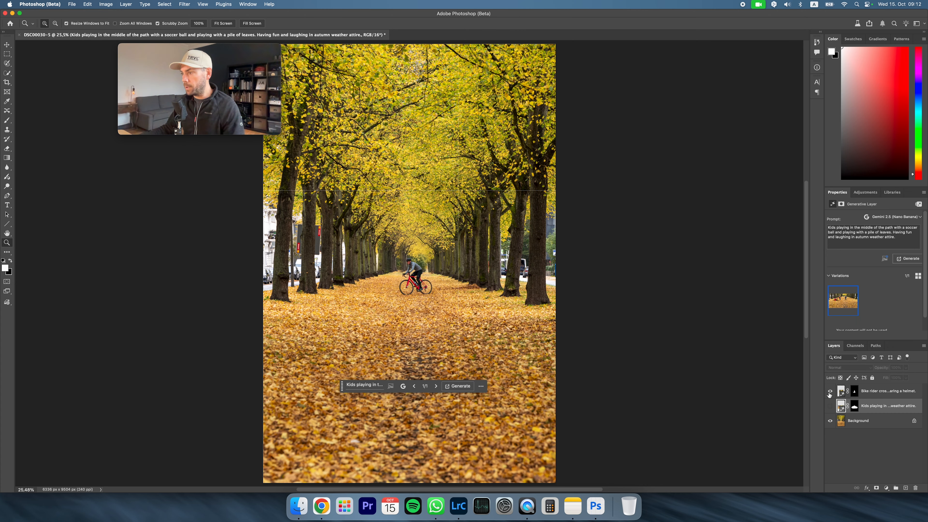
pyautogui.click(829, 391)
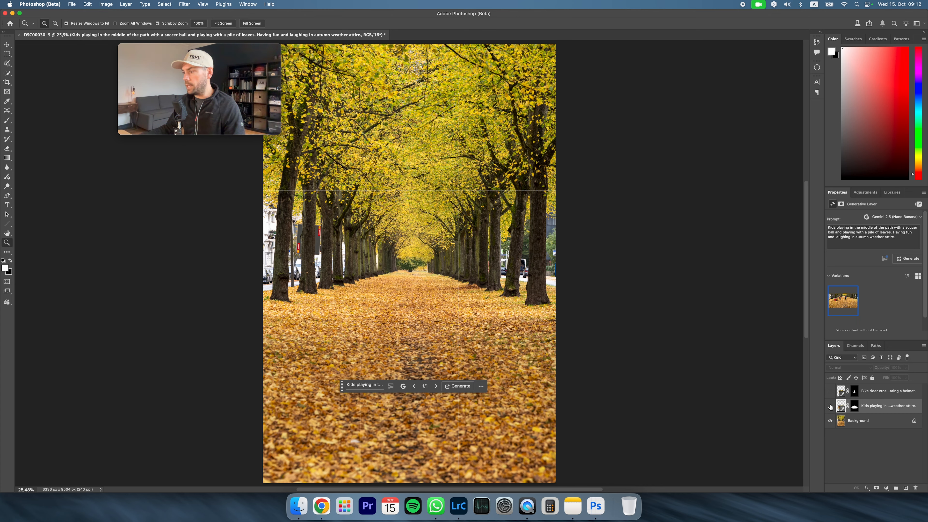
pyautogui.click(829, 406)
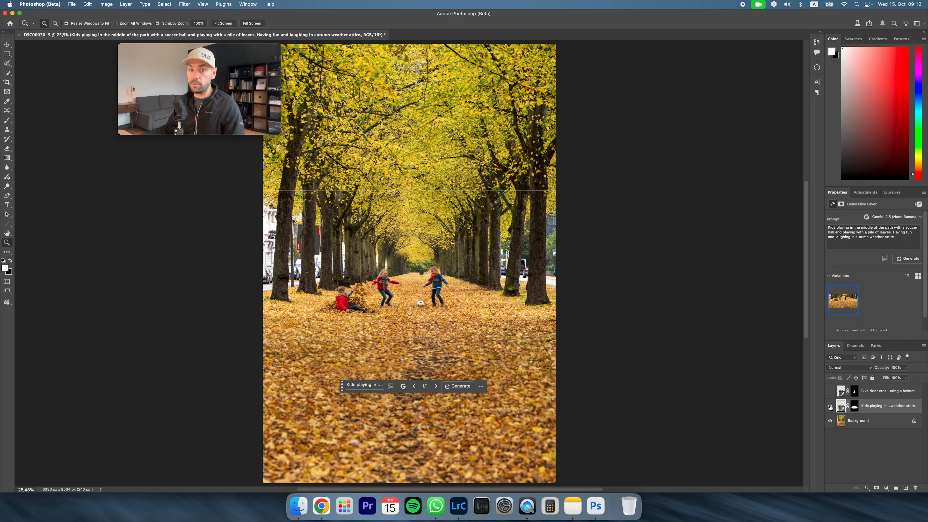
# Step: Hide the kids layer and, on the Background layer, brush a selection from the far tree canopy down across the path
pyautogui.click(830, 406)
pyautogui.click(875, 421)
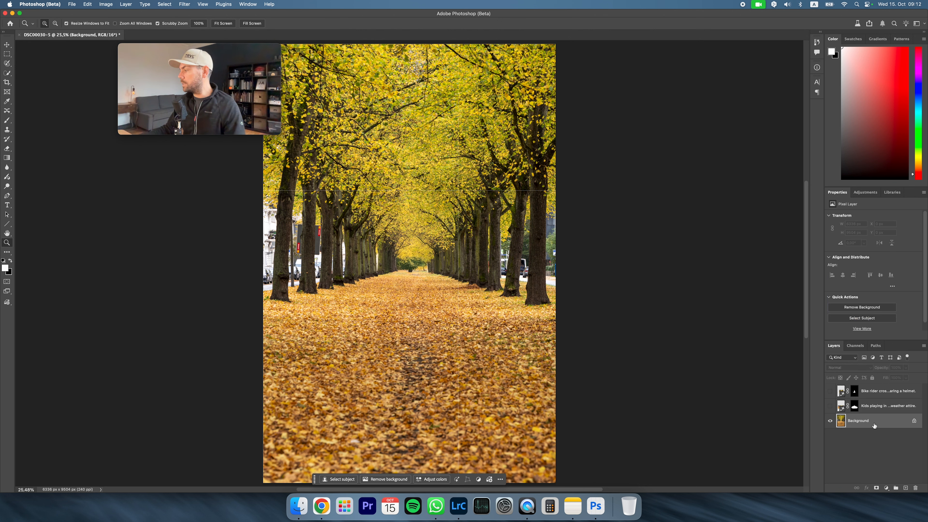
pyautogui.click(7, 63)
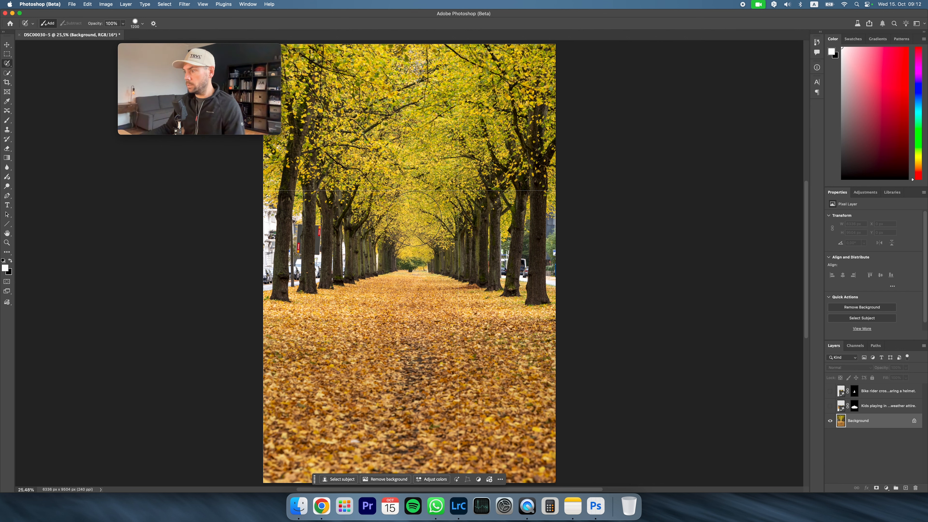
pyautogui.moveTo(417, 216)
pyautogui.mouseDown()
pyautogui.moveTo(410, 285)
pyautogui.moveTo(328, 316)
pyautogui.moveTo(319, 334)
pyautogui.moveTo(326, 366)
pyautogui.moveTo(416, 378)
pyautogui.moveTo(479, 376)
pyautogui.moveTo(511, 346)
pyautogui.moveTo(431, 265)
pyautogui.moveTo(417, 210)
pyautogui.moveTo(368, 324)
pyautogui.moveTo(454, 335)
pyautogui.moveTo(427, 343)
pyautogui.mouseUp()
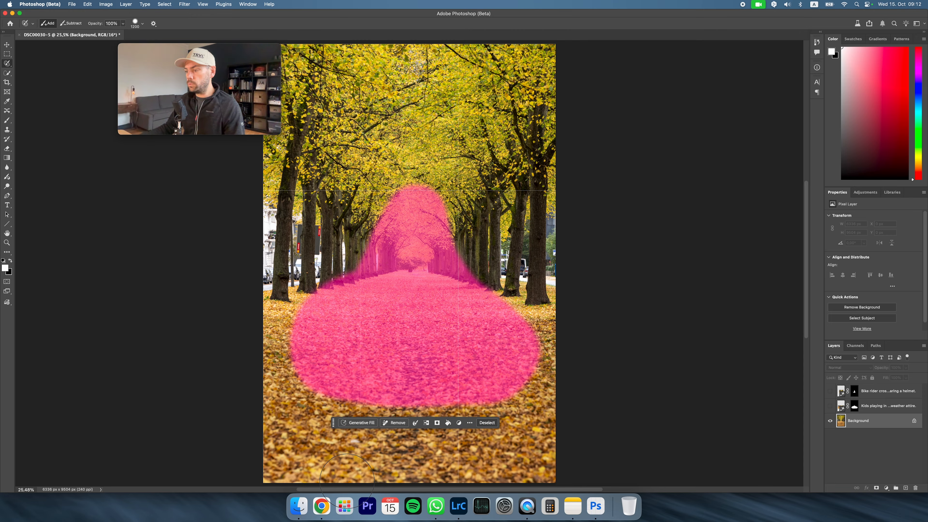
# Step: Generate "Women in a red trench coat walking a dog close to the frame and looking at the lens." in the brushed selection with Generative Fill
pyautogui.click(358, 423)
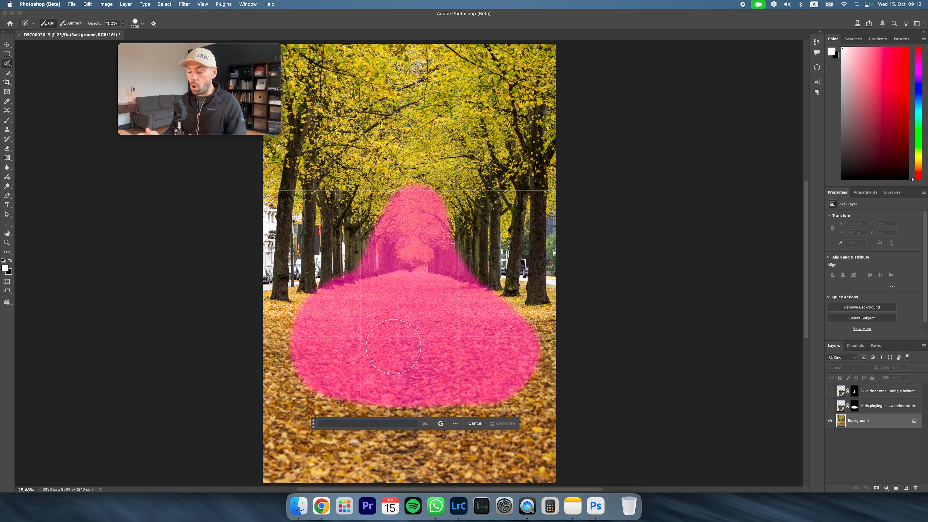
pyautogui.write('Women ')
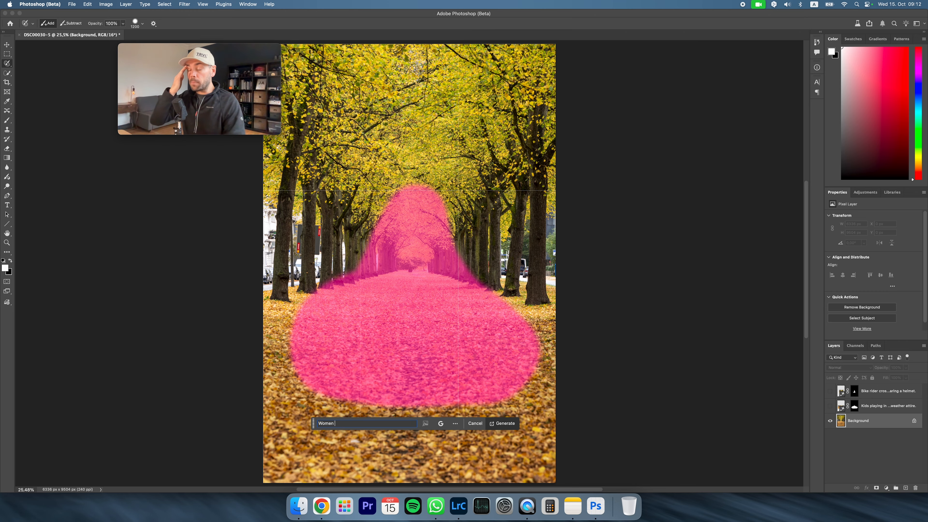
pyautogui.write('in a red trench coat walking a dog close to the')
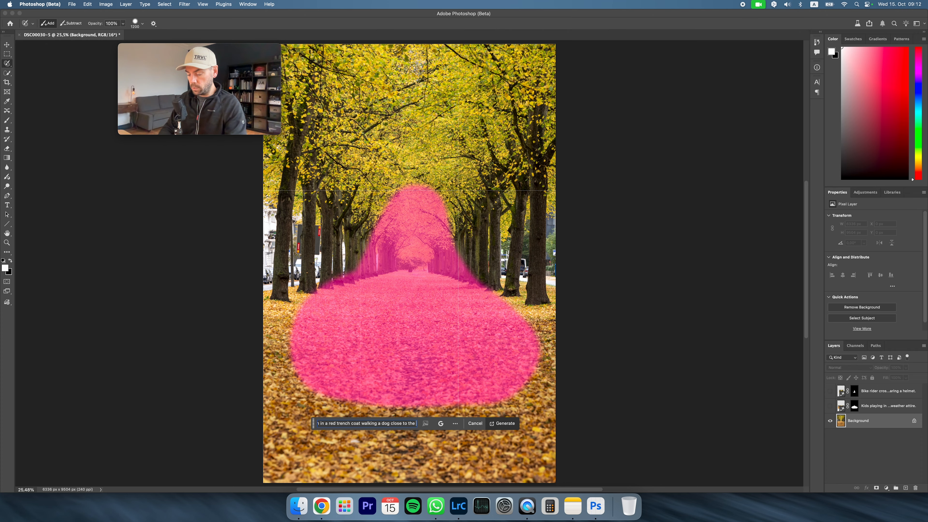
pyautogui.write(' frame and lo')
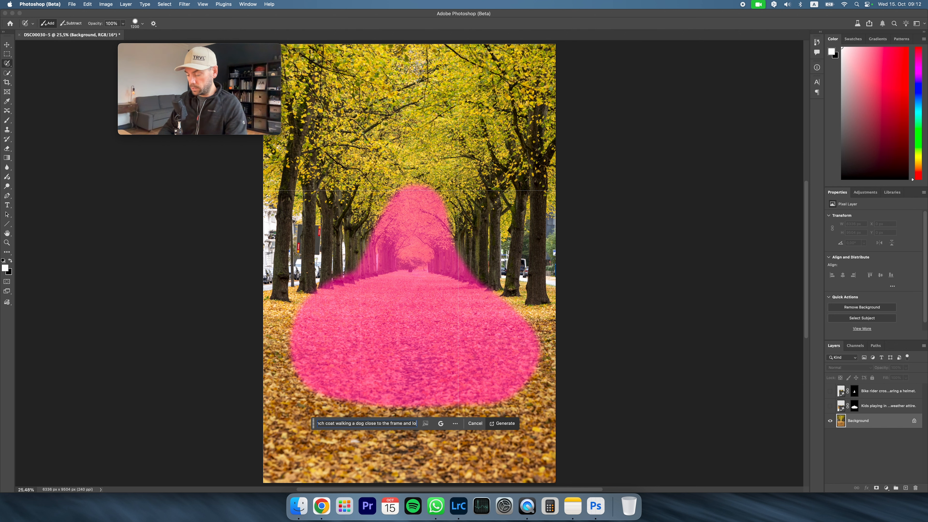
pyautogui.write('oking at the le')
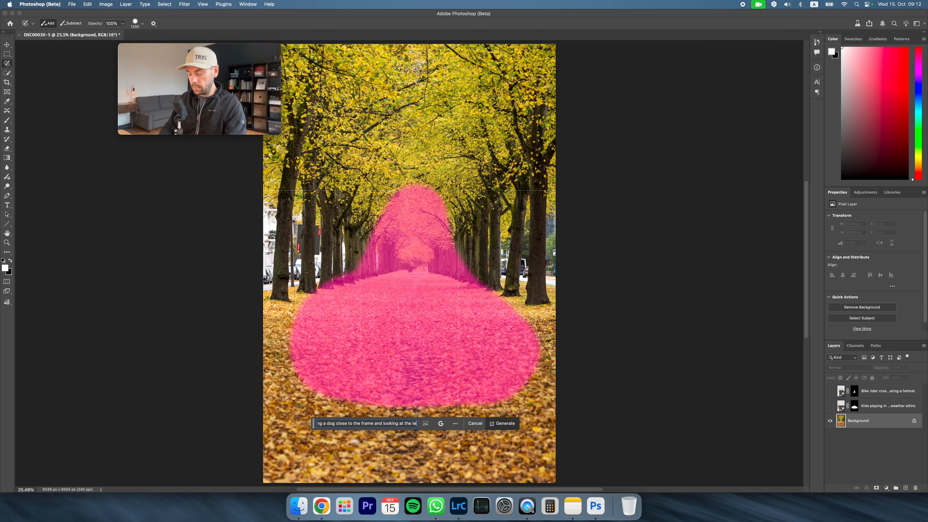
pyautogui.write('ns.')
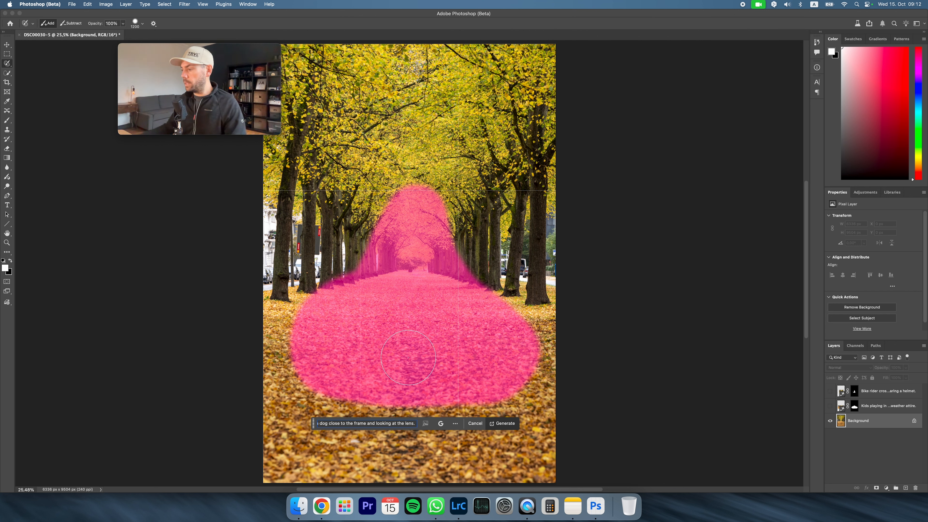
pyautogui.click(501, 424)
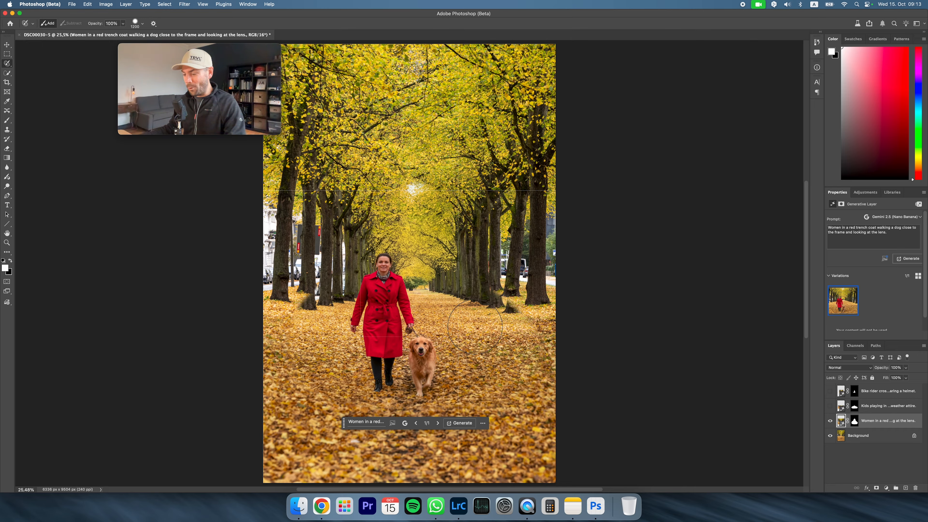
# Step: Free-transform the woman and dog layer, moving it up and stretching it to about 104% height so its trees and path align with the background
pyautogui.press('super+t')
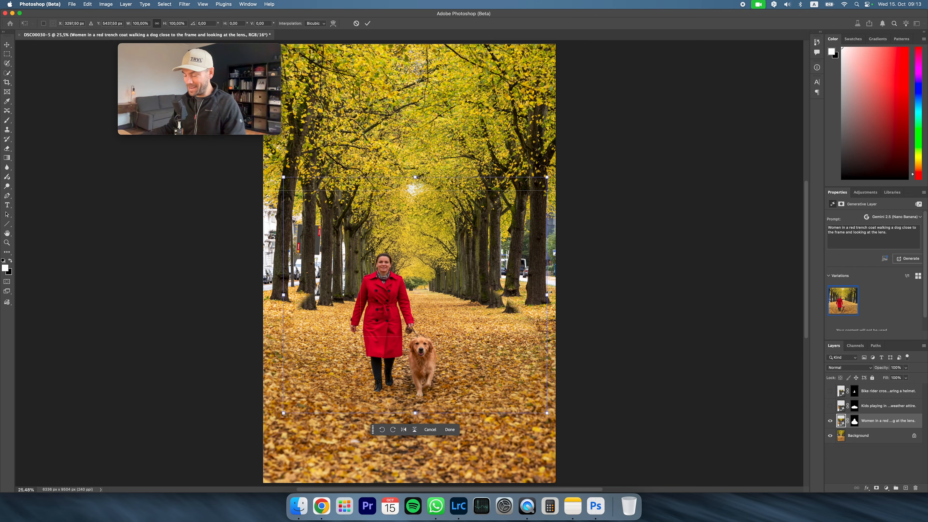
pyautogui.moveTo(546, 294); pyautogui.dragTo(533, 295)
pyautogui.moveTo(430, 251); pyautogui.dragTo(427, 225)
pyautogui.moveTo(535, 152); pyautogui.dragTo(547, 147)
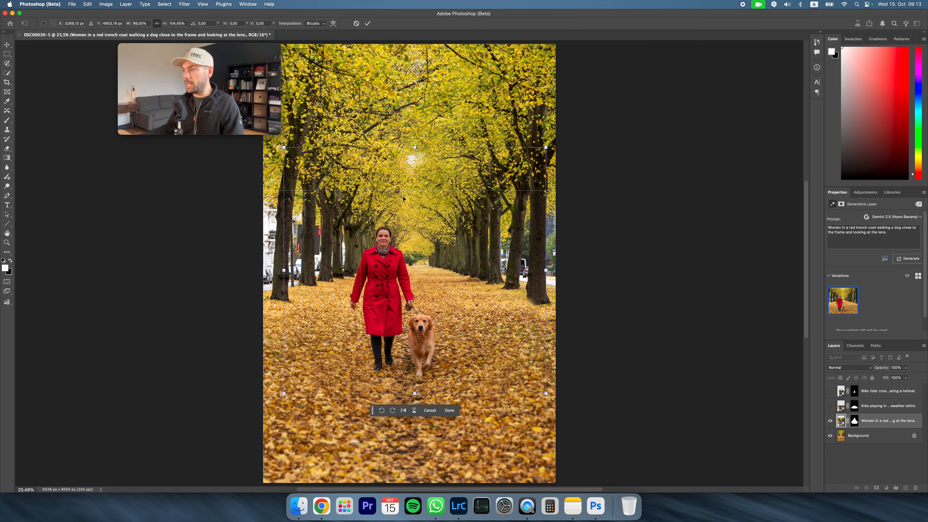
pyautogui.press('Return')
pyautogui.press('Return')
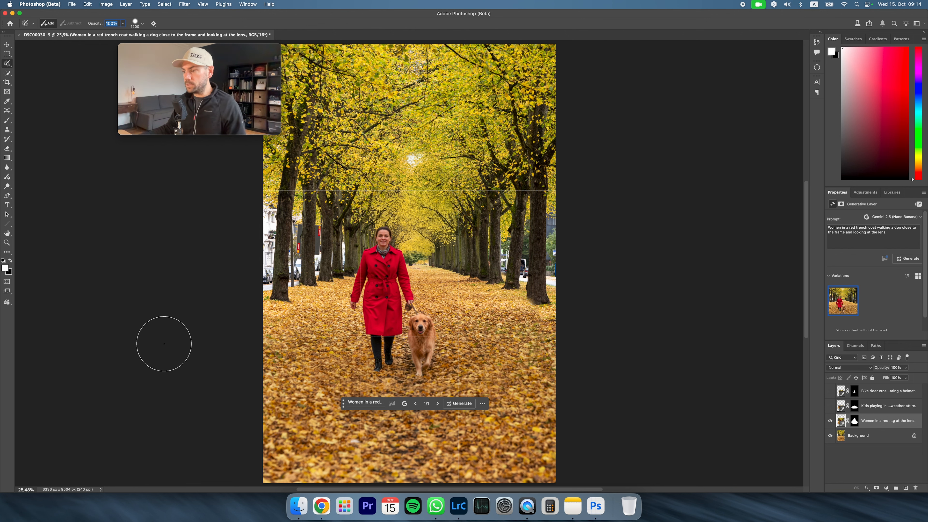
# Step: Inspect the generated woman's face, coat and dog up close, ending with the whole image in view
pyautogui.click(7, 242)
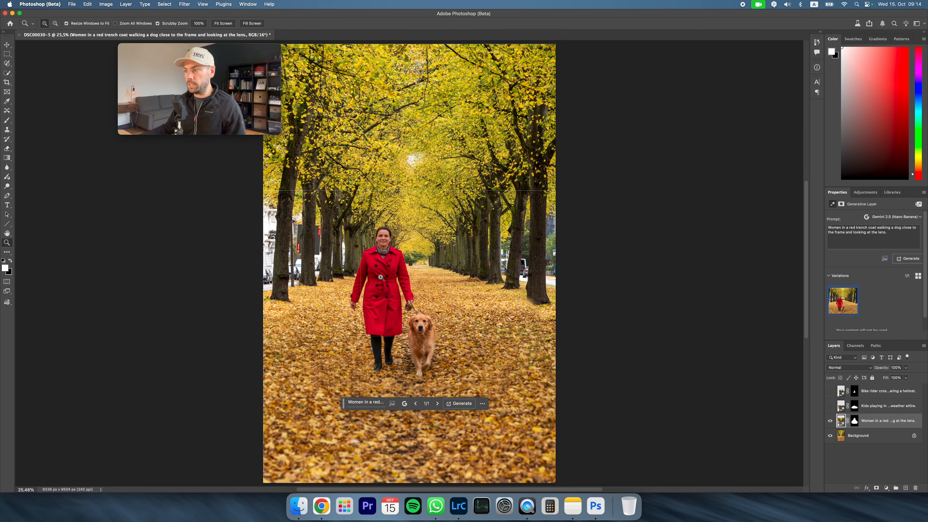
pyautogui.click(384, 252)
pyautogui.click(384, 252)
pyautogui.click(384, 252)
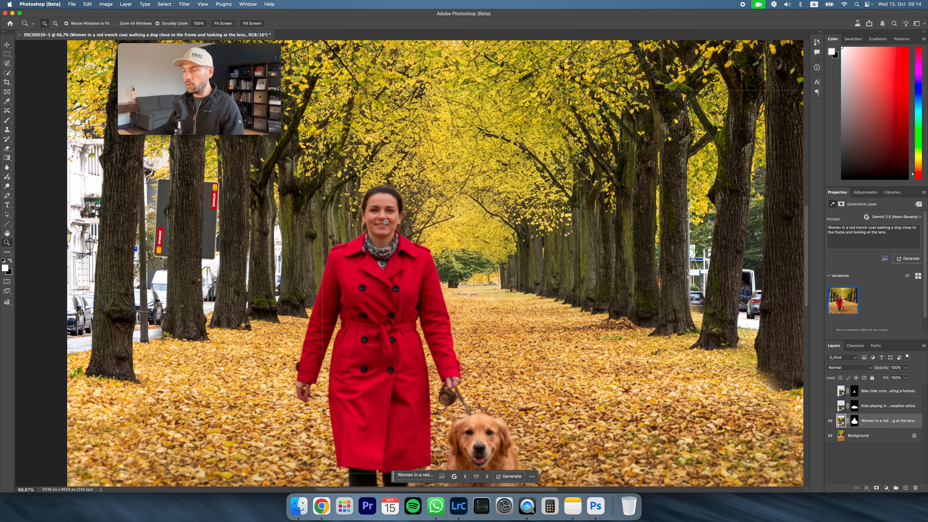
pyautogui.keyDown('alt'); pyautogui.click(385, 256); pyautogui.keyUp('alt')
pyautogui.keyDown('alt'); pyautogui.click(385, 255); pyautogui.keyUp('alt')
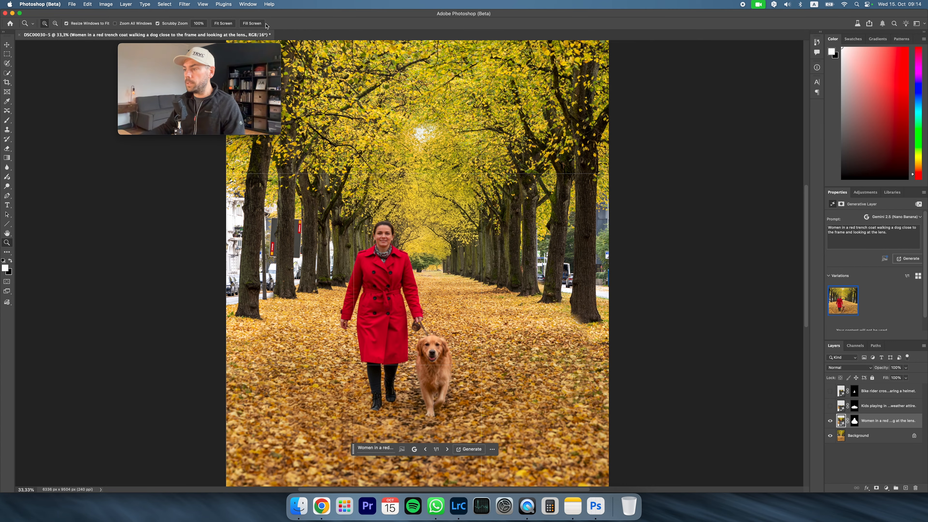
pyautogui.click(223, 24)
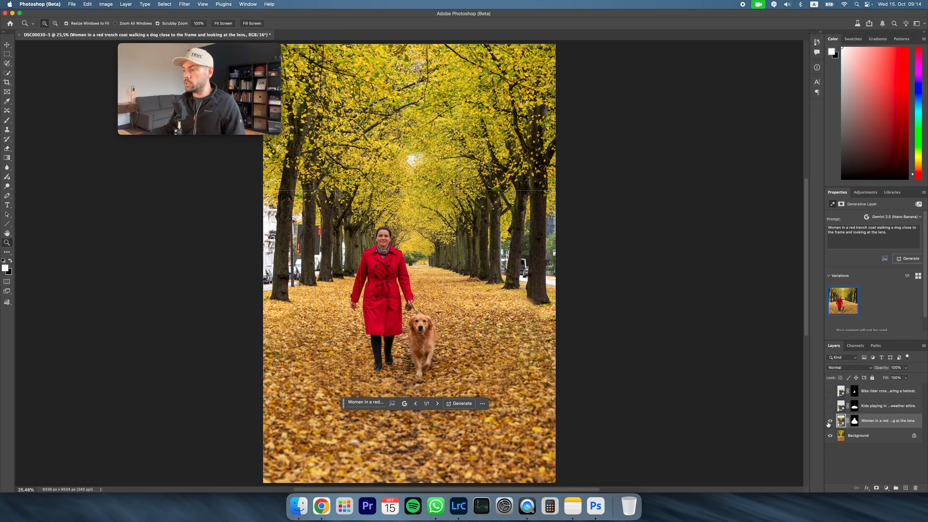
# Step: Hide the woman and dog layer and briefly show the bike rider layer, leaving only the Background visible
pyautogui.click(829, 421)
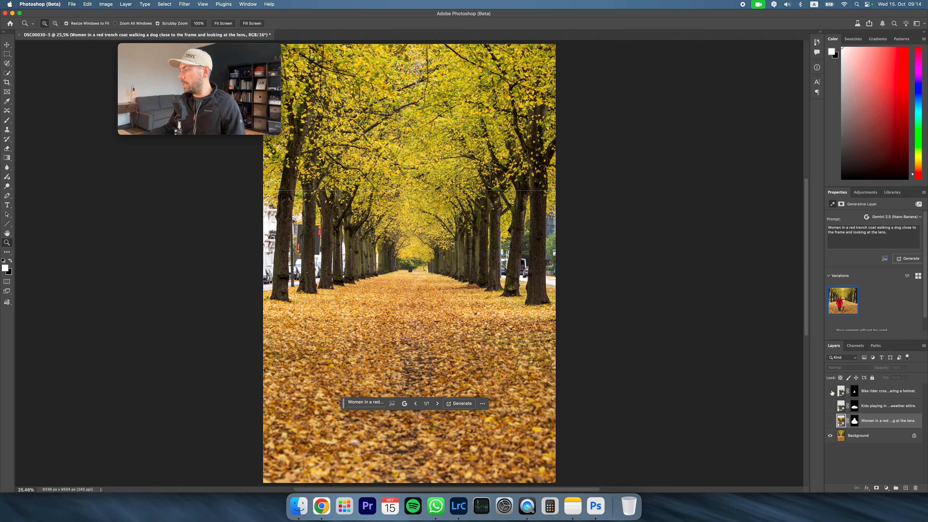
pyautogui.click(830, 390)
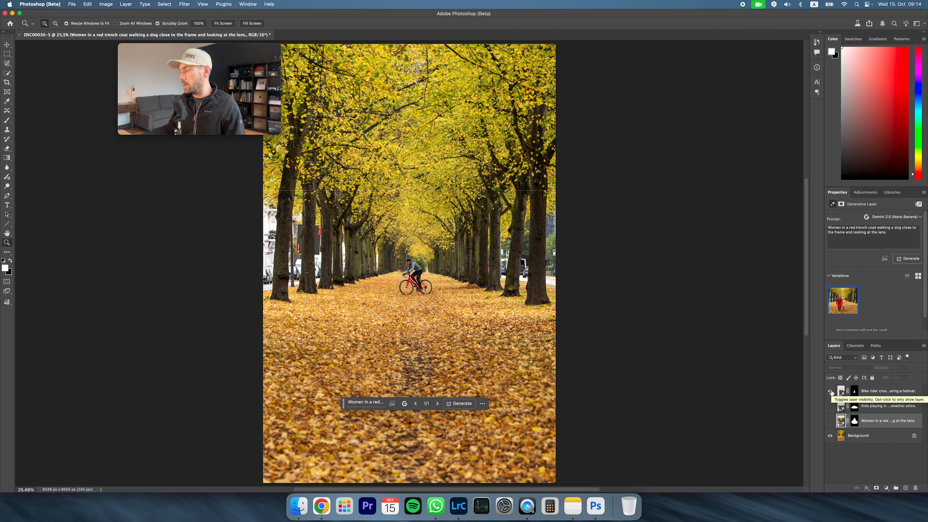
pyautogui.click(830, 390)
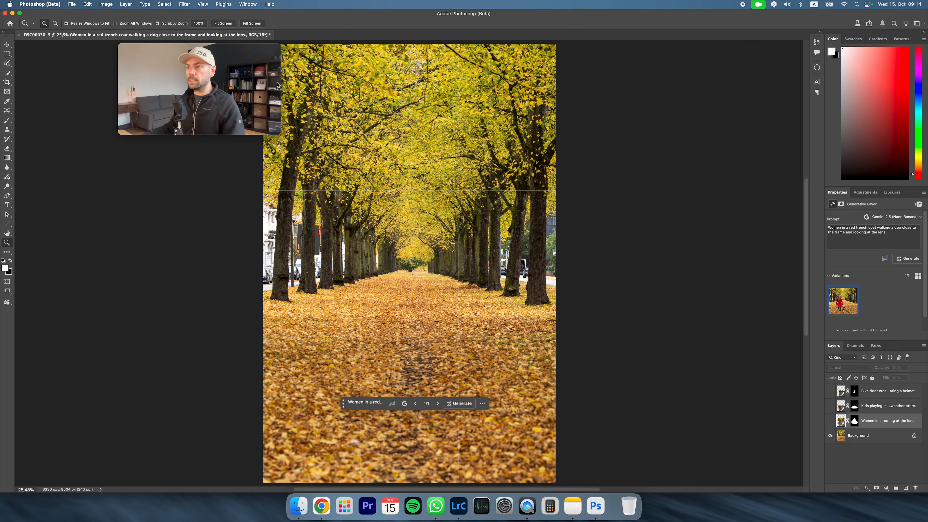
# Step: Select the entire image and begin a Generative Fill prompt with "Same scene but in the middle of winter during a snow storm"
pyautogui.click(7, 64)
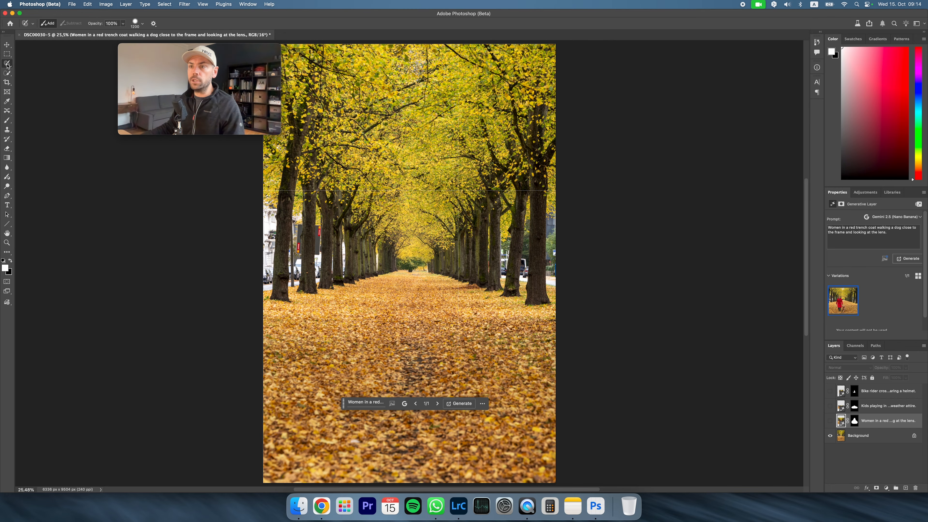
pyautogui.press('super+a')
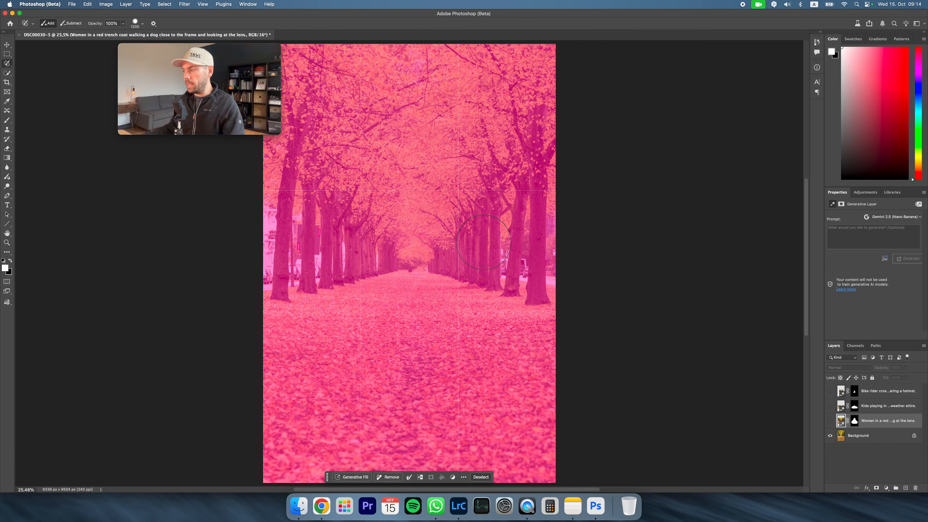
pyautogui.click(352, 477)
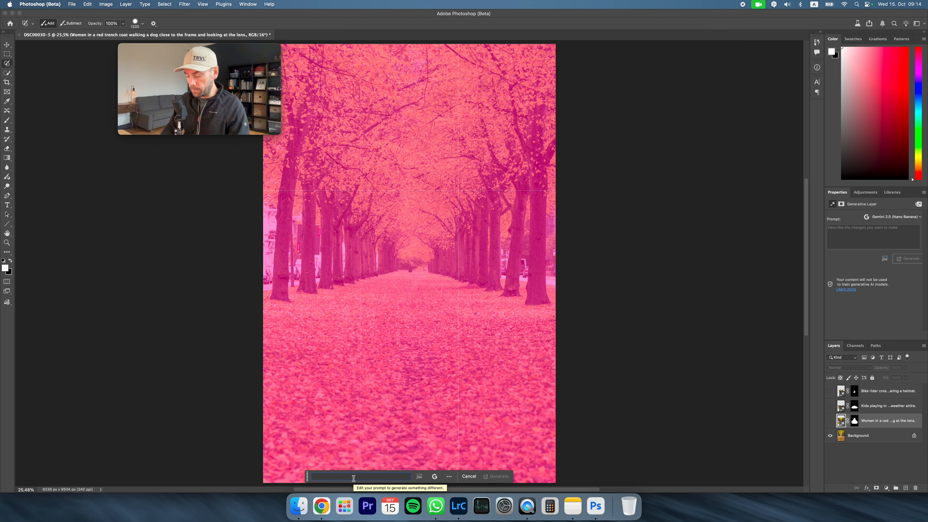
pyautogui.write('Same s')
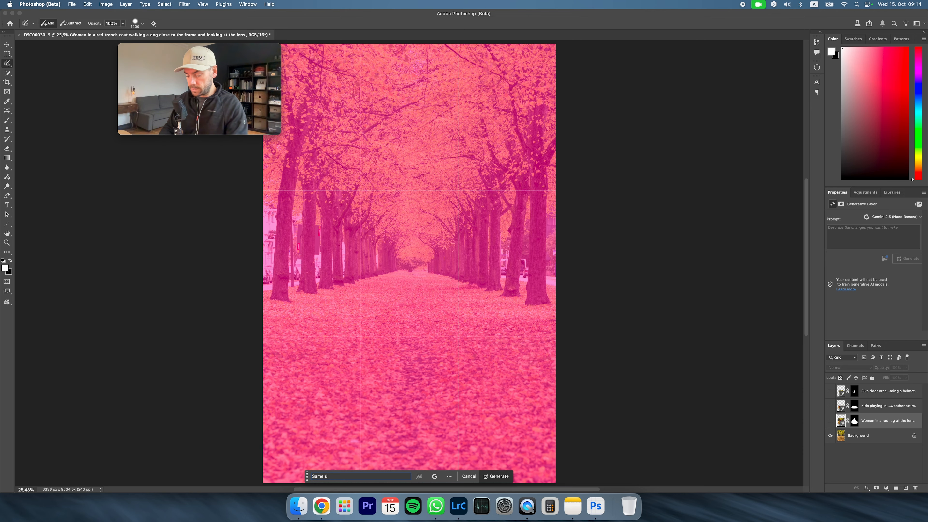
pyautogui.write('cene but in t')
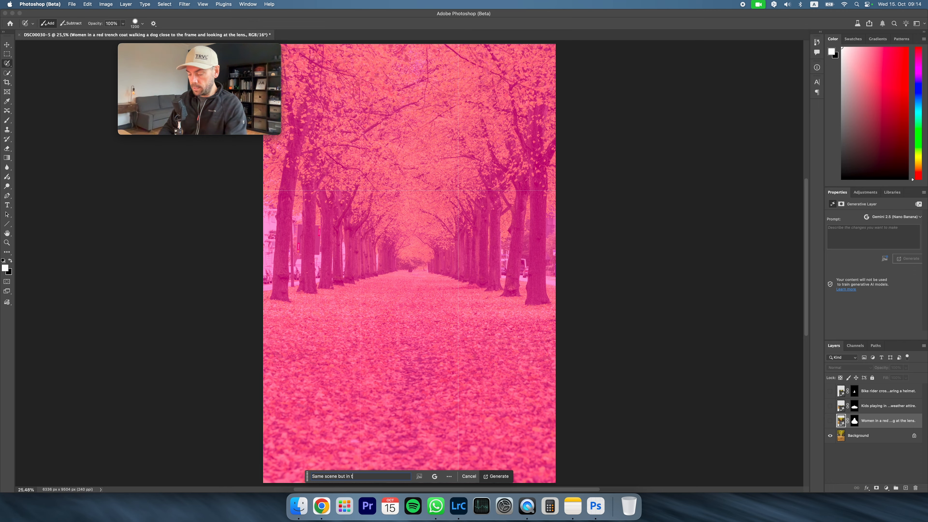
pyautogui.write('he middle of wint')
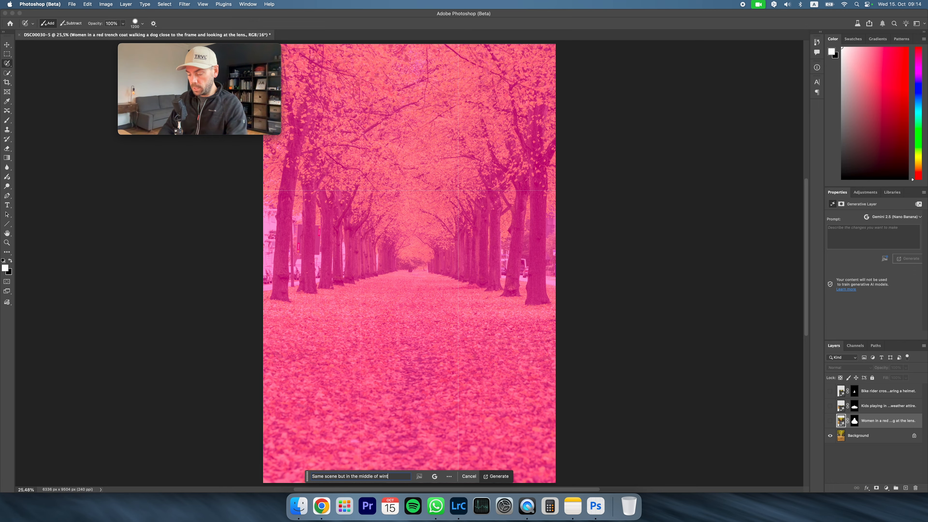
pyautogui.write('er during a s')
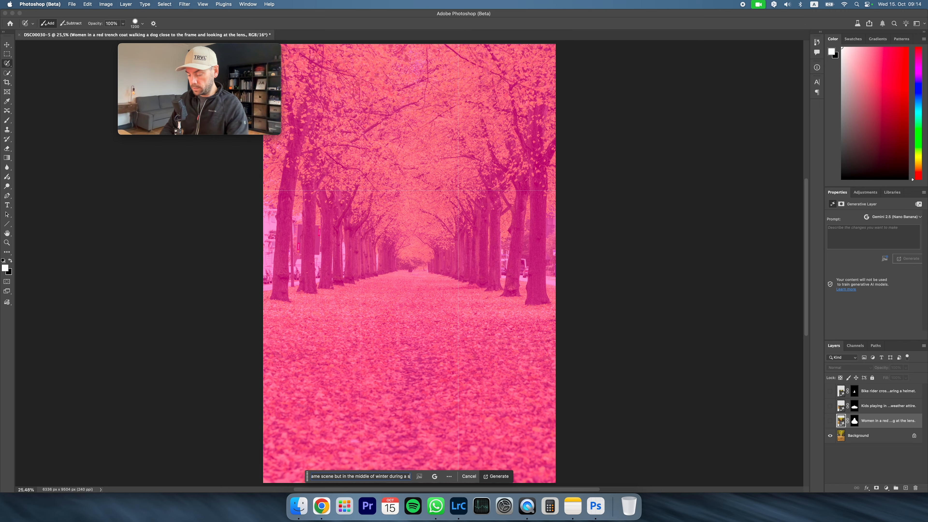
pyautogui.write('now storm')
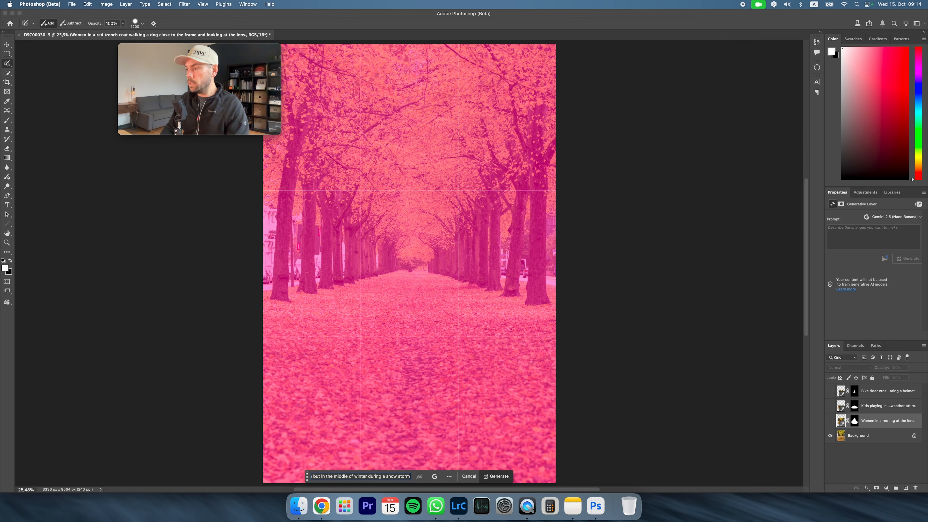
# Step: Finish the prompt with "with kids making a snowman in the middle of the path." and generate the winter scene
pyautogui.write(' with')
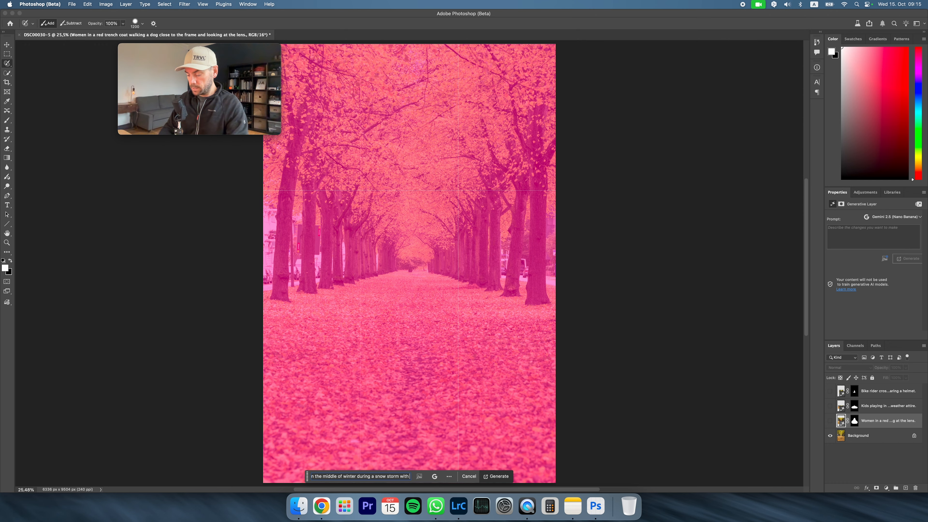
pyautogui.write(' kids making')
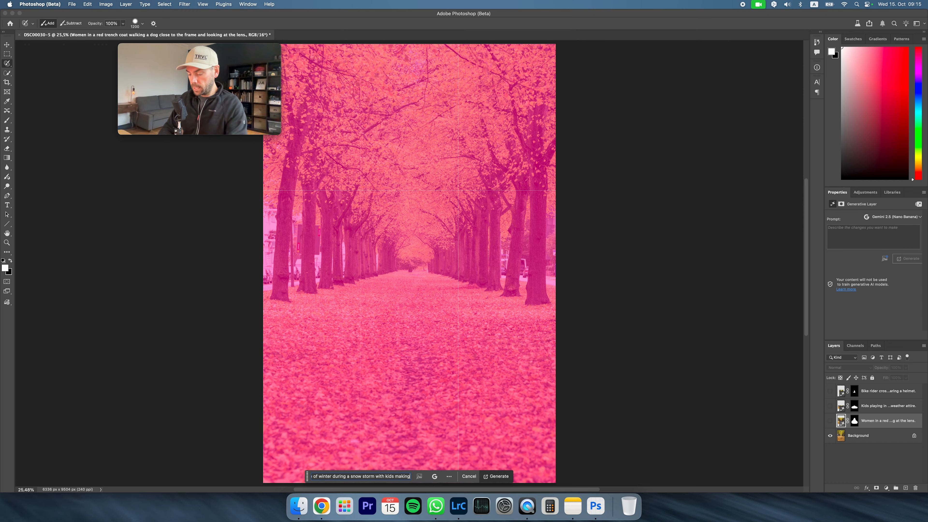
pyautogui.write(' a snowman in')
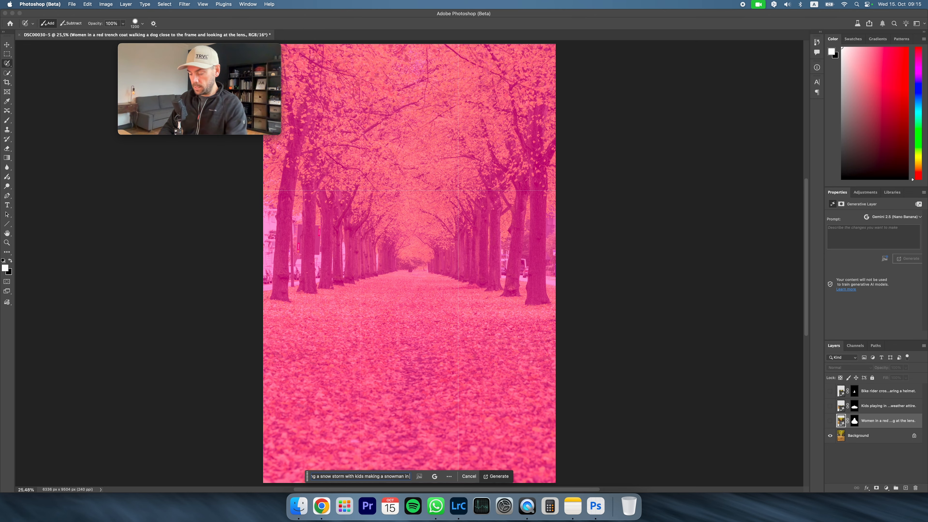
pyautogui.write(' the middle of the')
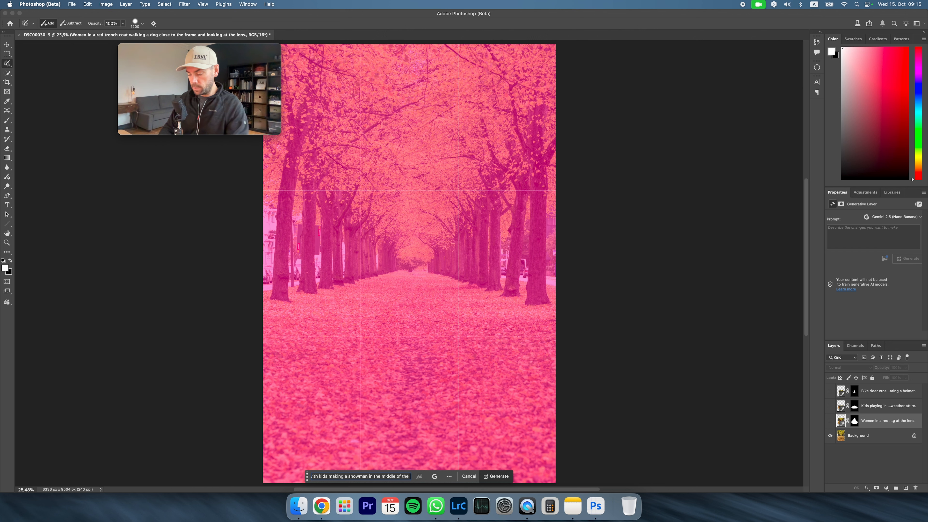
pyautogui.write(' path.')
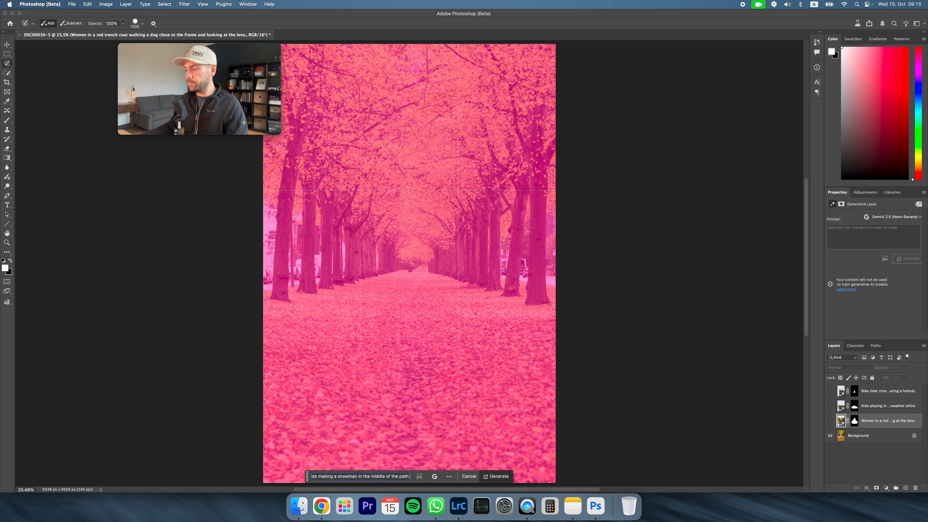
pyautogui.click(493, 475)
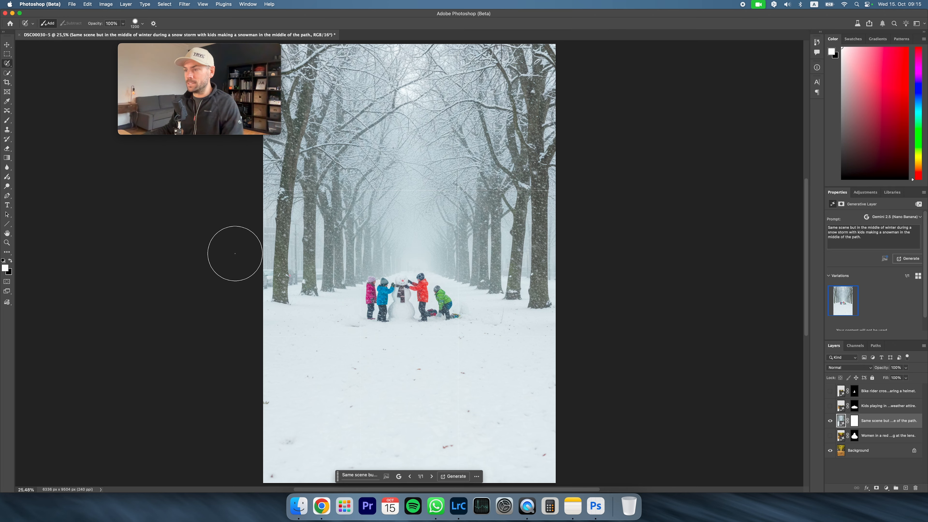
# Step: Inspect the generated children, snowman and snowy ground up close, ending with the whole image in view
pyautogui.click(7, 242)
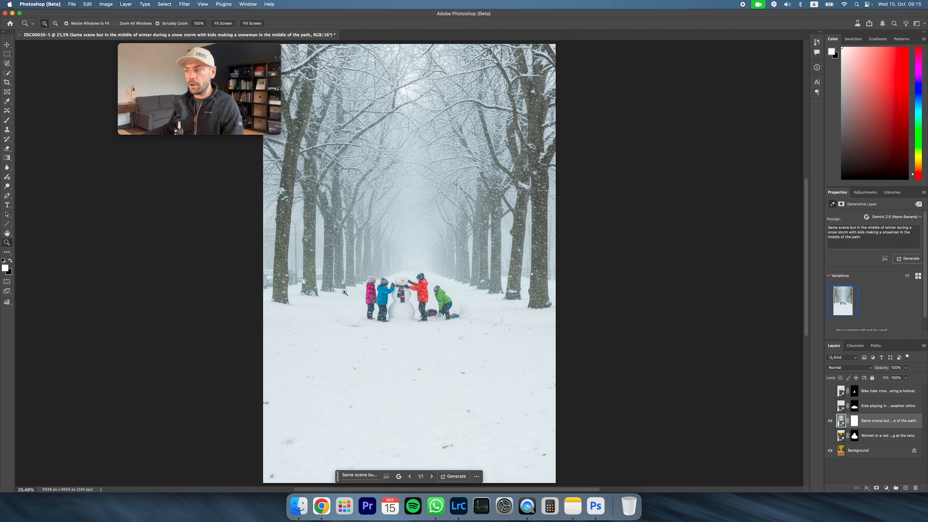
pyautogui.click(406, 291)
pyautogui.click(407, 291)
pyautogui.click(406, 291)
pyautogui.click(407, 292)
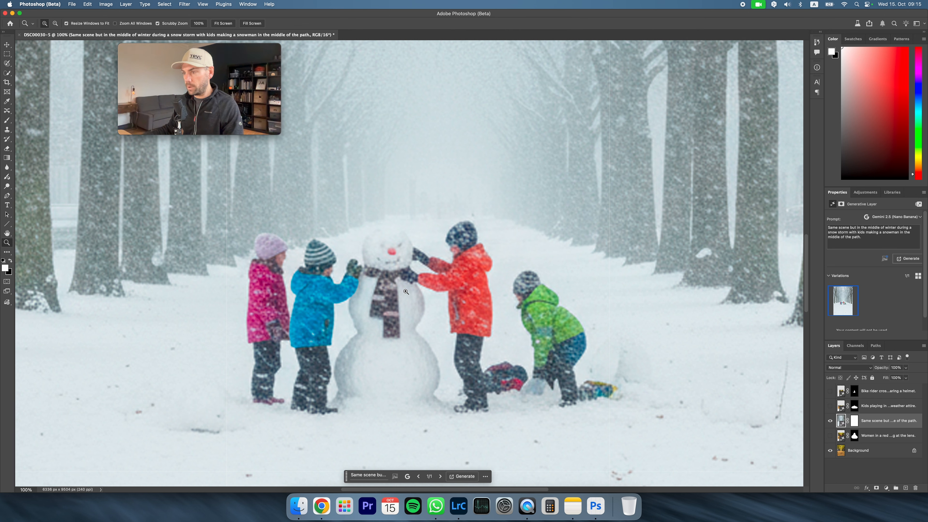
pyautogui.click(223, 23)
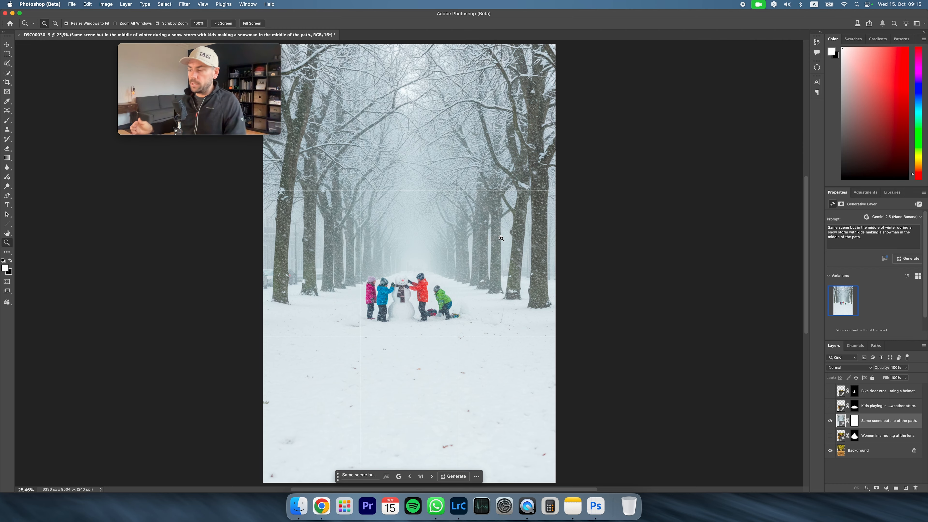
pyautogui.click(505, 322)
pyautogui.click(504, 321)
pyautogui.click(504, 321)
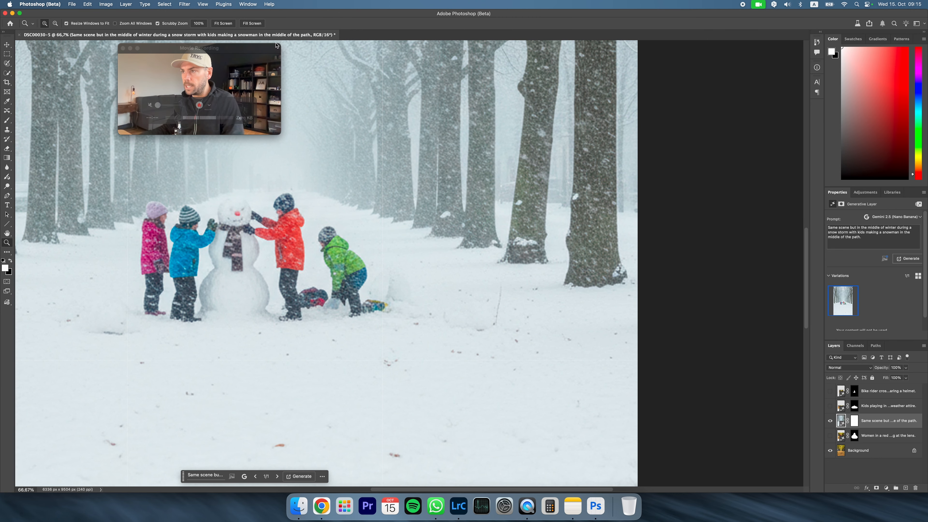
pyautogui.click(215, 24)
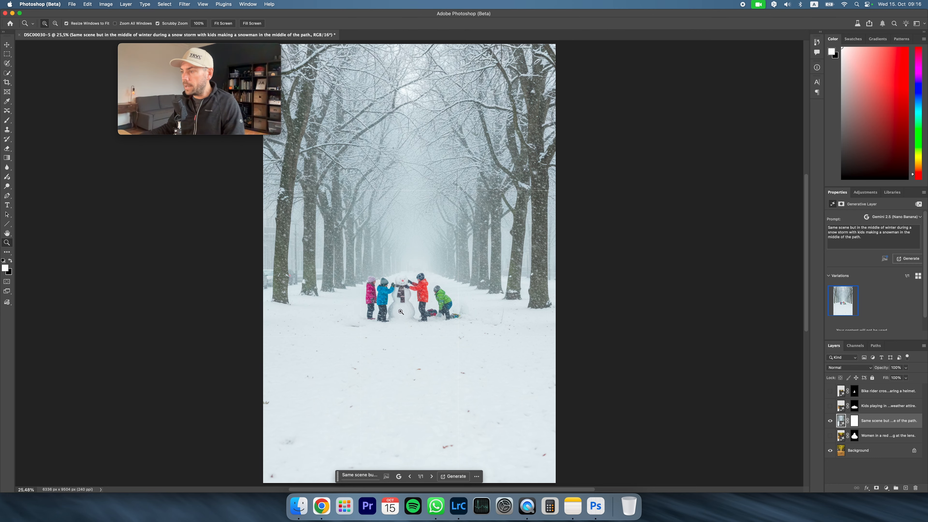